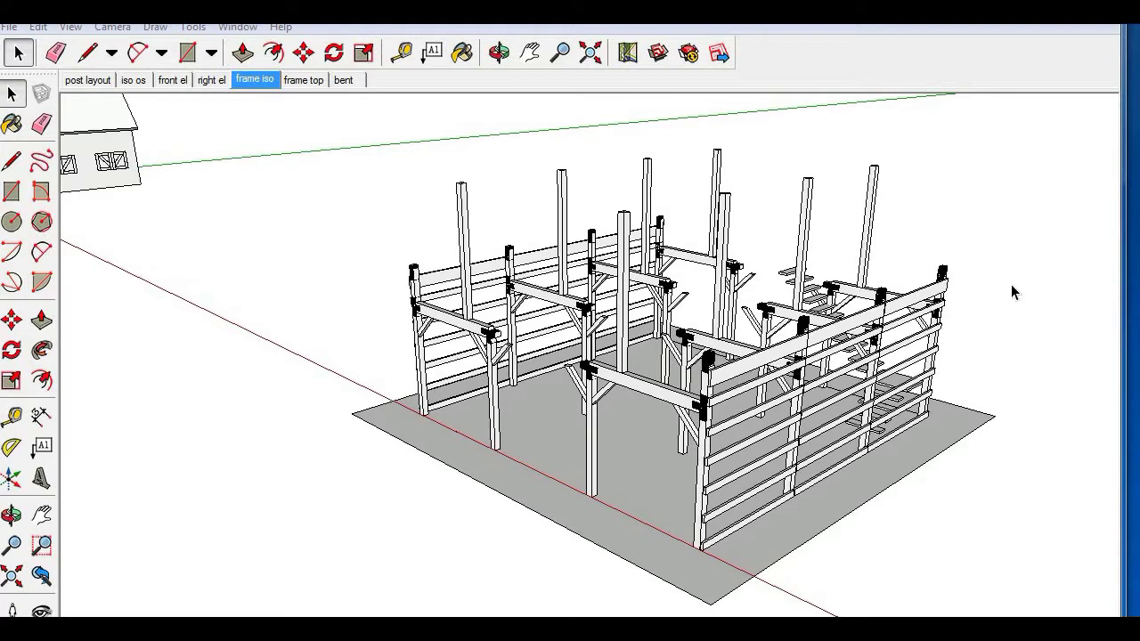
Examine the barn frame's posts, cross beams, braces, side girts and stair treads from several angles and distances
left_click(498, 53)
left_click_drag(543, 337, 613, 385)
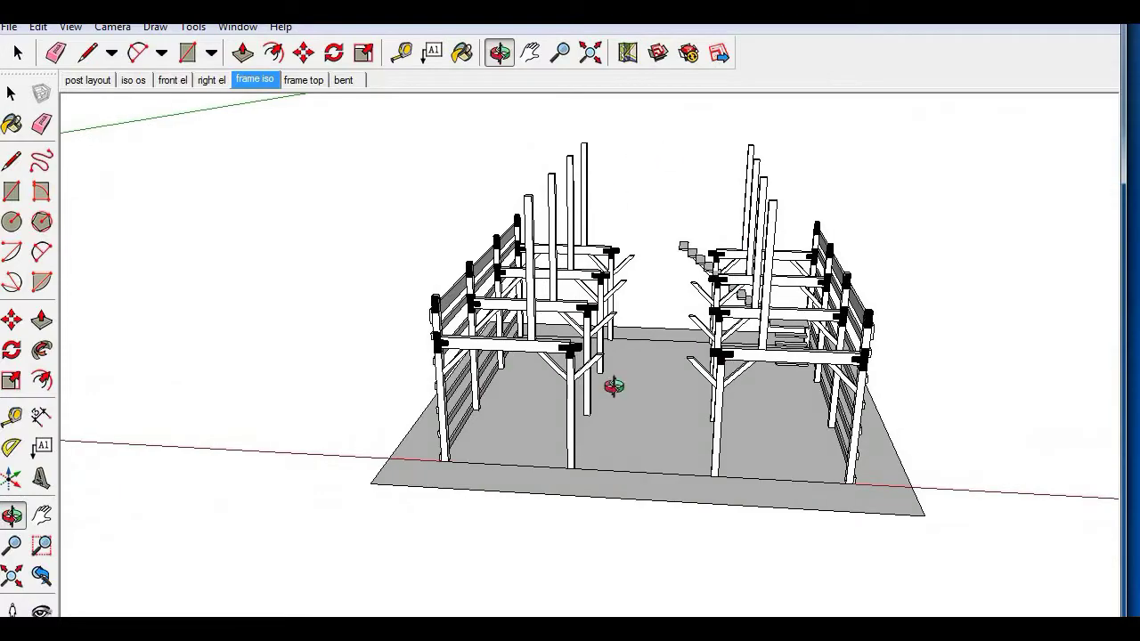
scroll(682, 425, "up", 5)
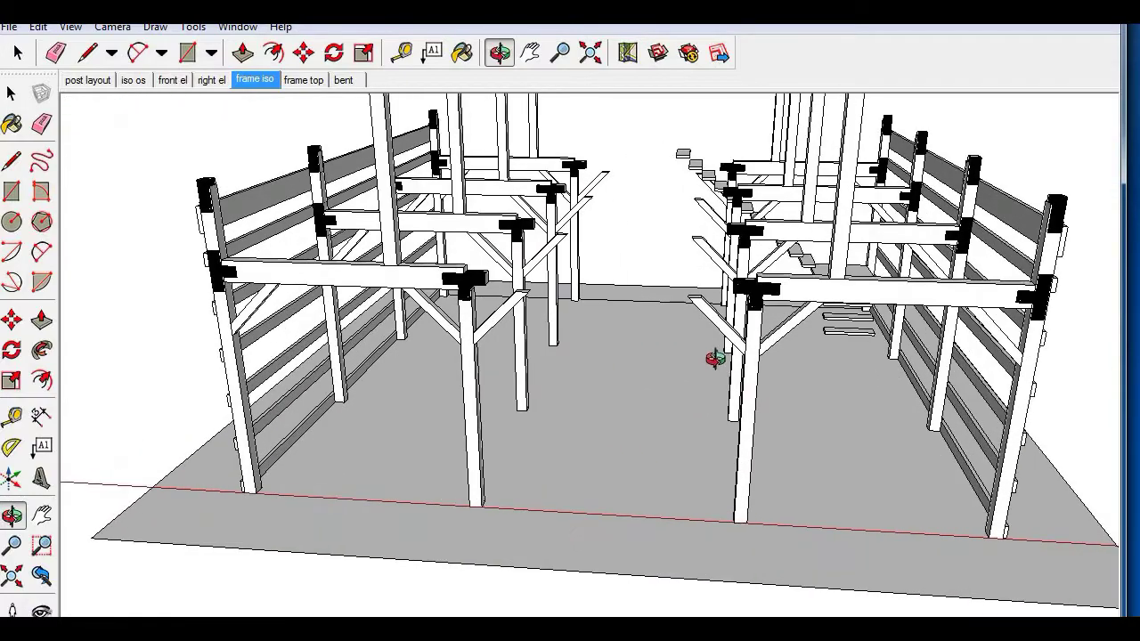
left_click_drag(715, 358, 649, 417)
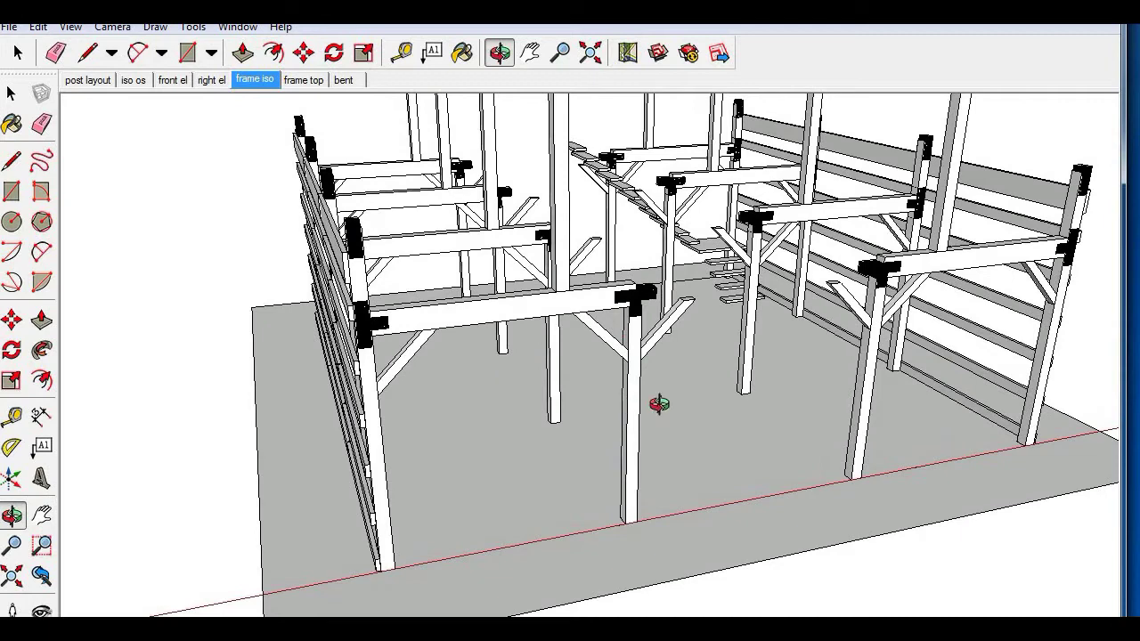
left_click_drag(891, 440, 653, 478)
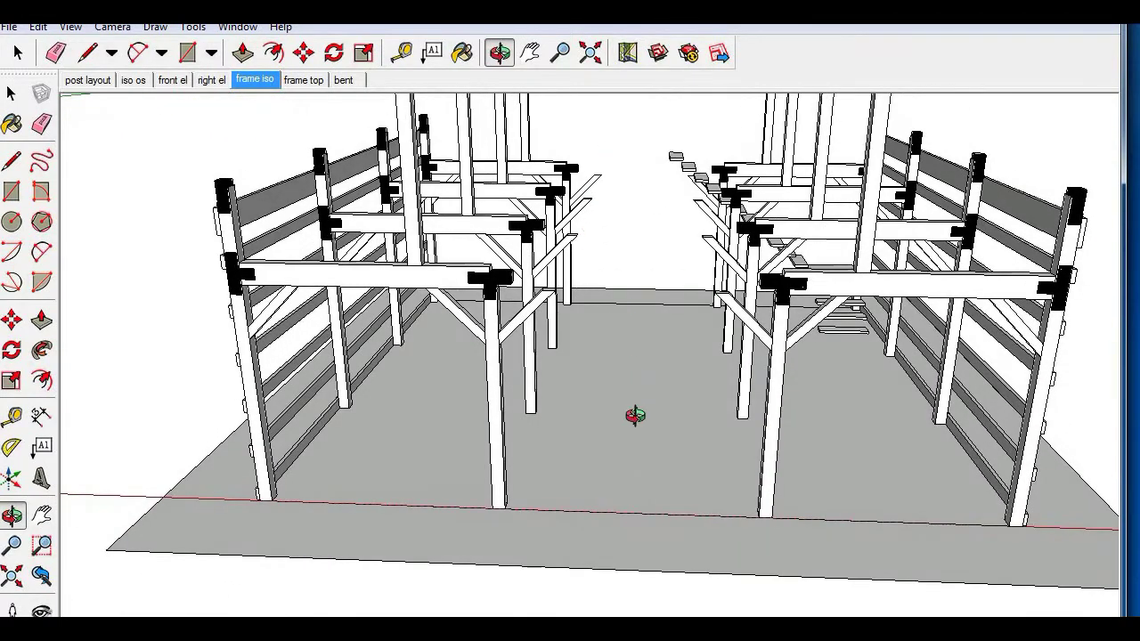
left_click_drag(733, 428, 540, 404)
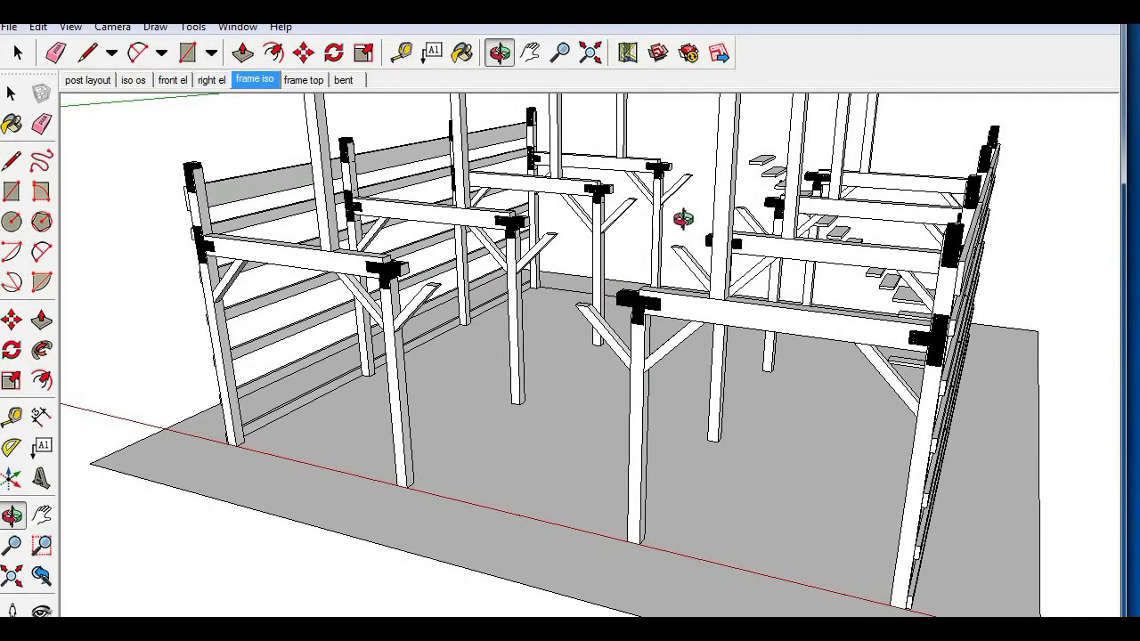
scroll(780, 432, "down", 4)
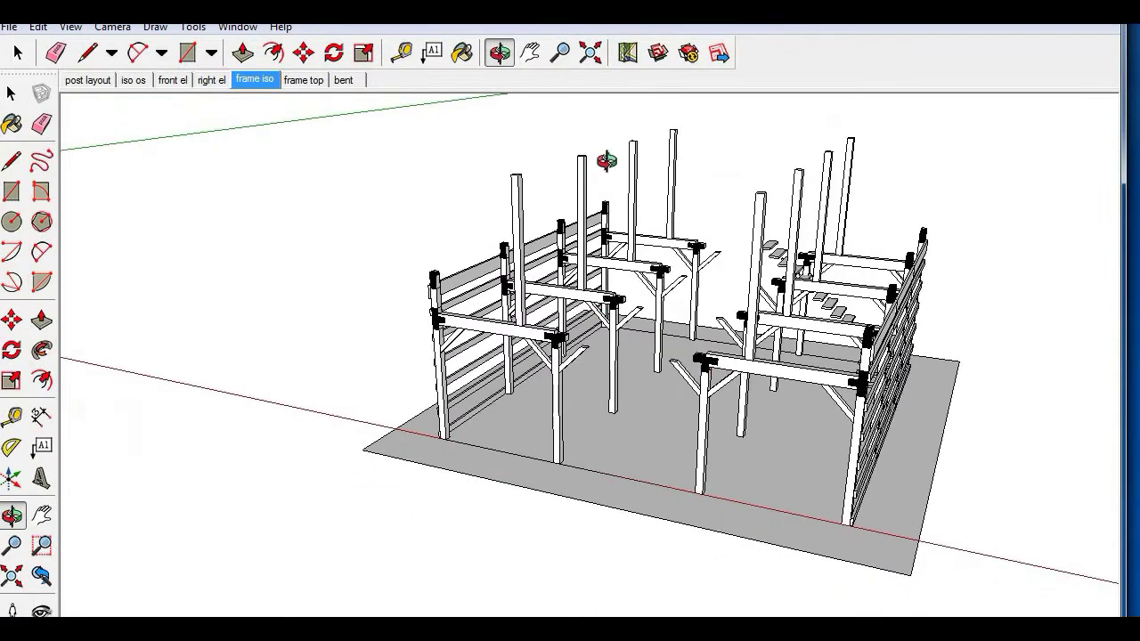
left_click_drag(724, 374, 727, 336)
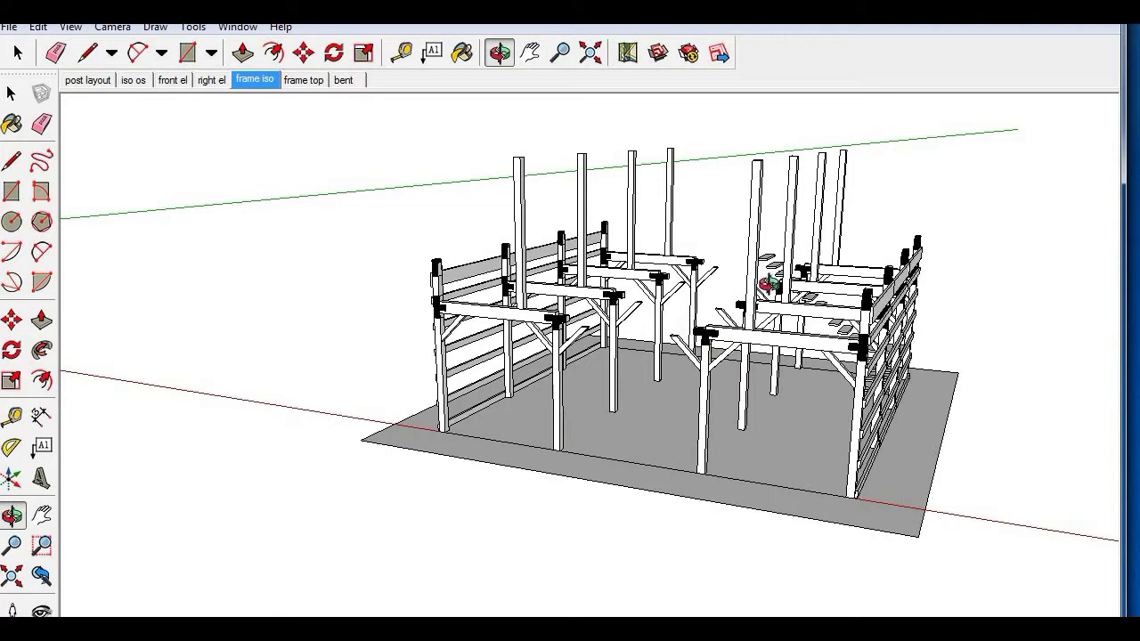
scroll(659, 287, "up", 3)
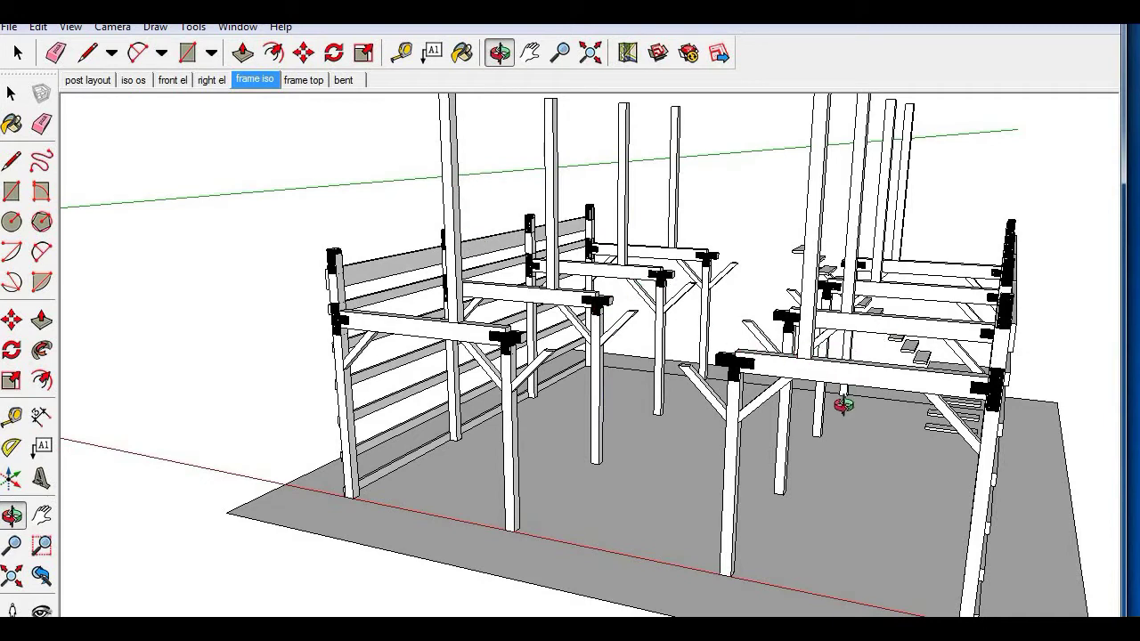
scroll(837, 406, "down", 3)
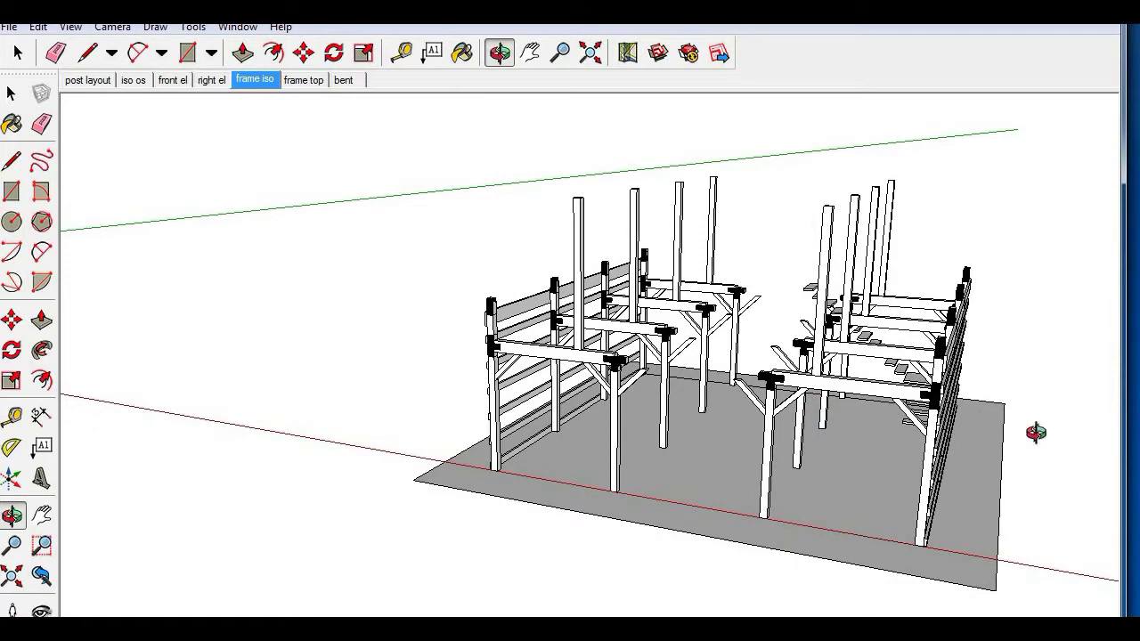
scroll(852, 383, "up", 2)
scroll(852, 382, "up", 4)
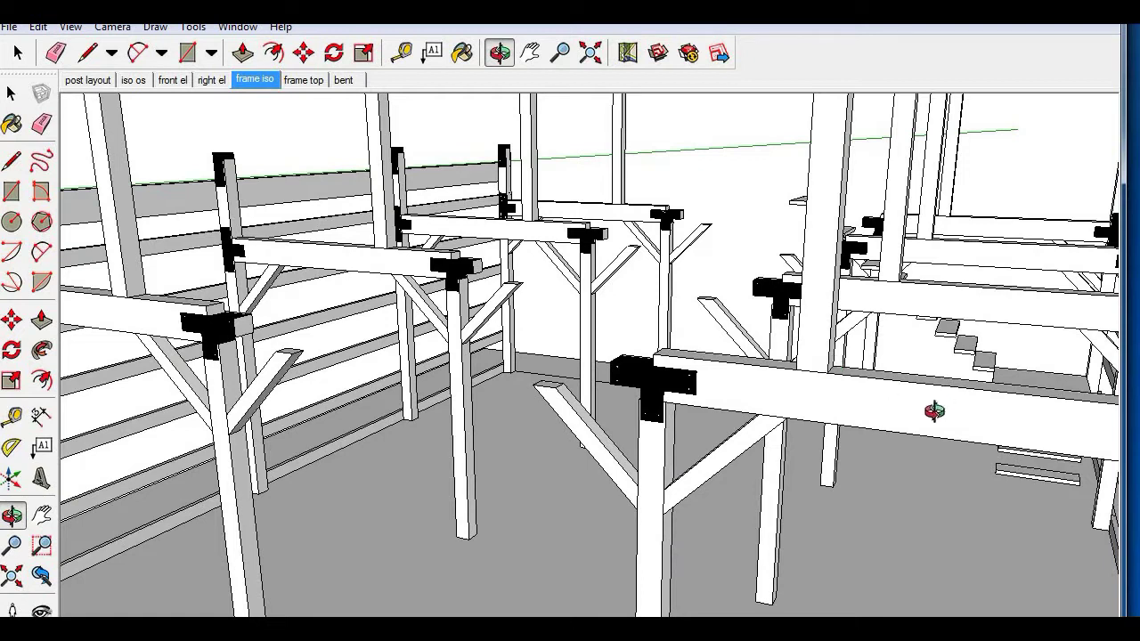
left_click_drag(935, 410, 934, 410)
scroll(934, 411, "down", 6)
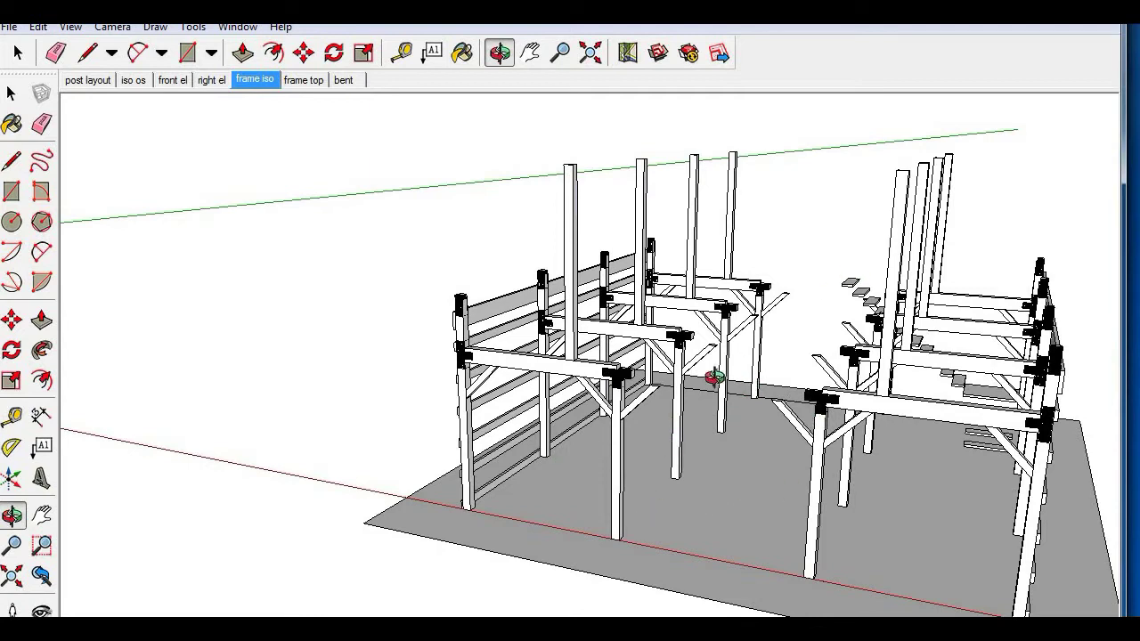
left_click_drag(589, 524, 505, 508)
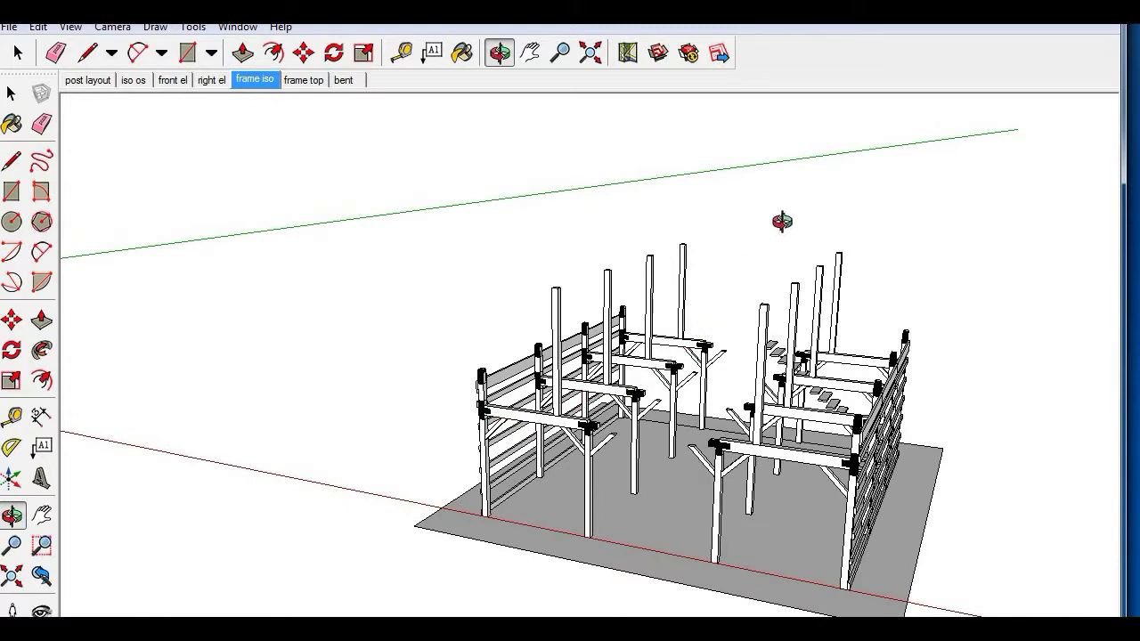
left_click_drag(825, 205, 738, 437)
scroll(750, 434, "up", 3)
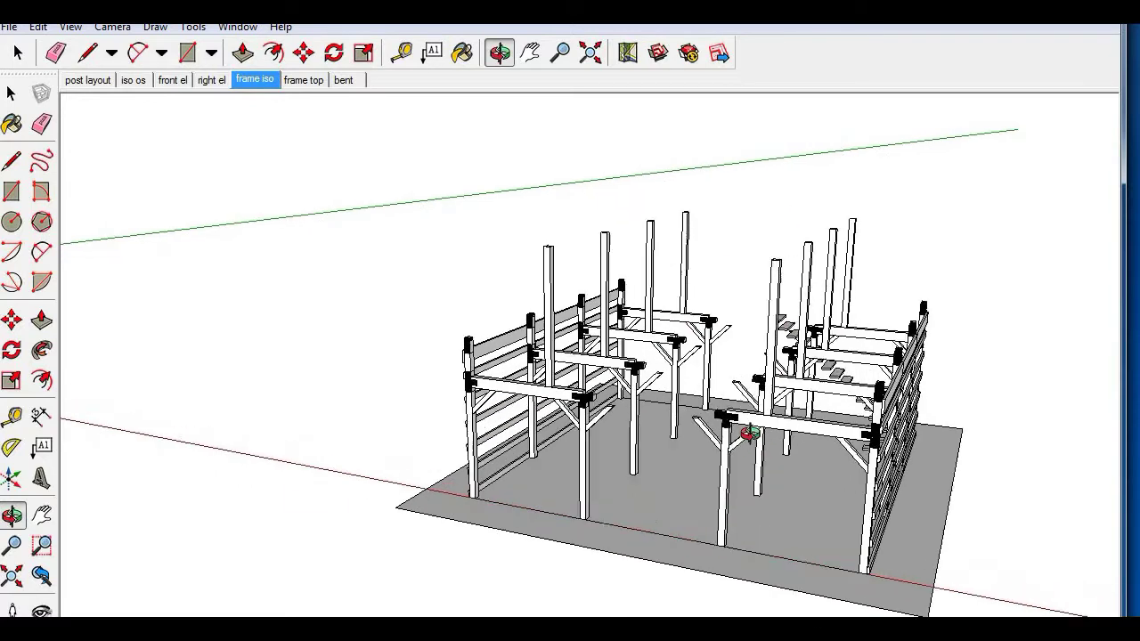
scroll(750, 434, "down", 1)
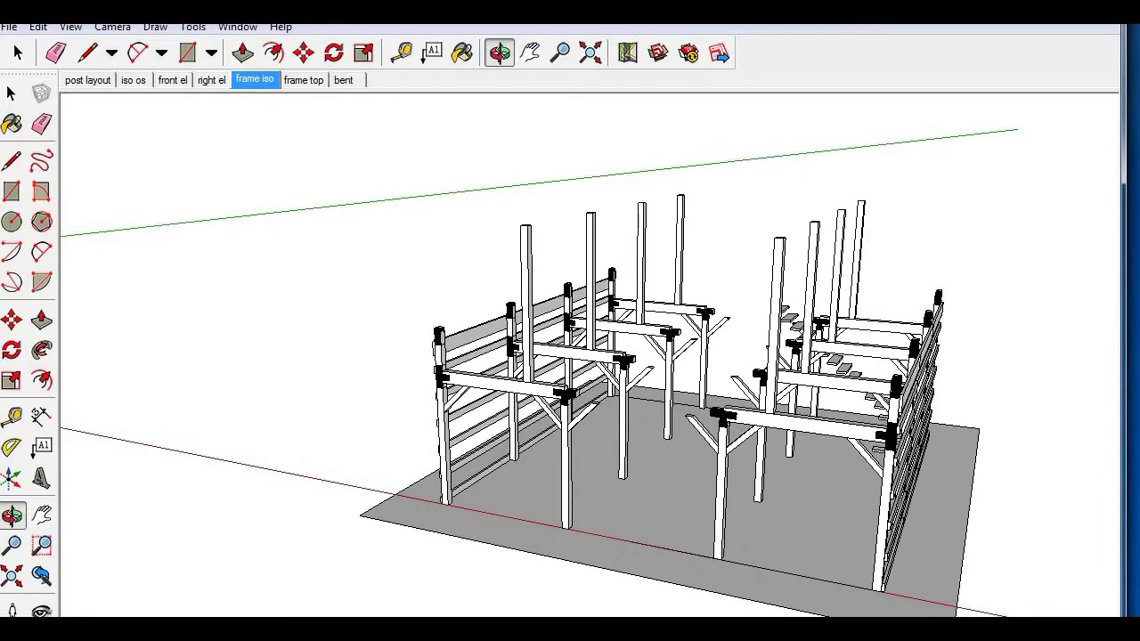
Inspect the roof trusses and their connections to the tall centre posts, up close and as a whole
key("space")
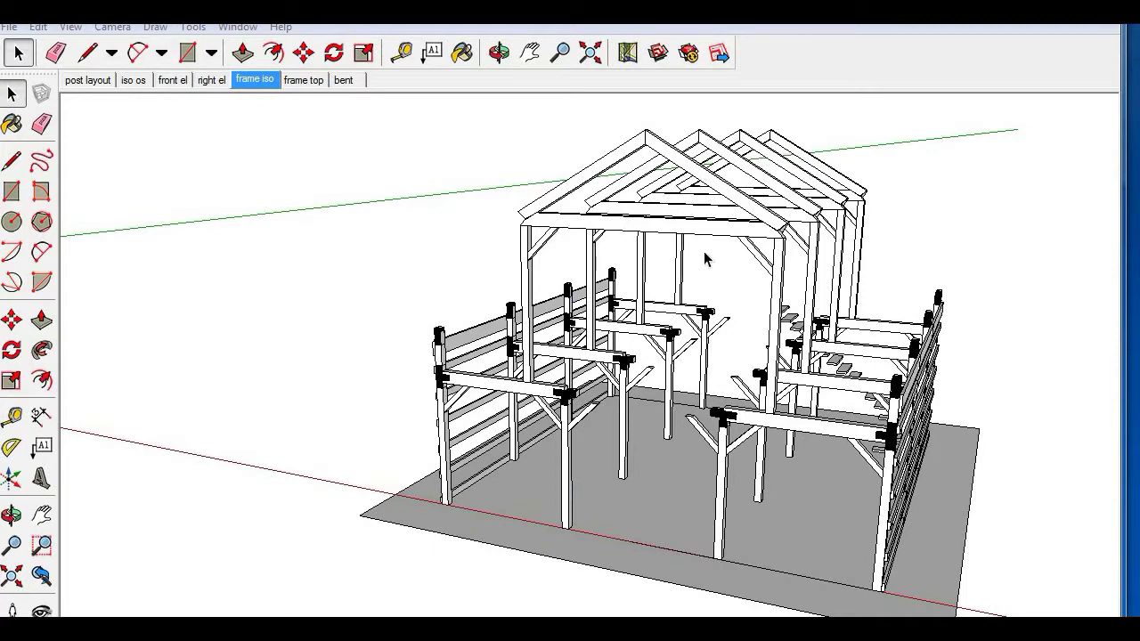
scroll(670, 234, "up", 3)
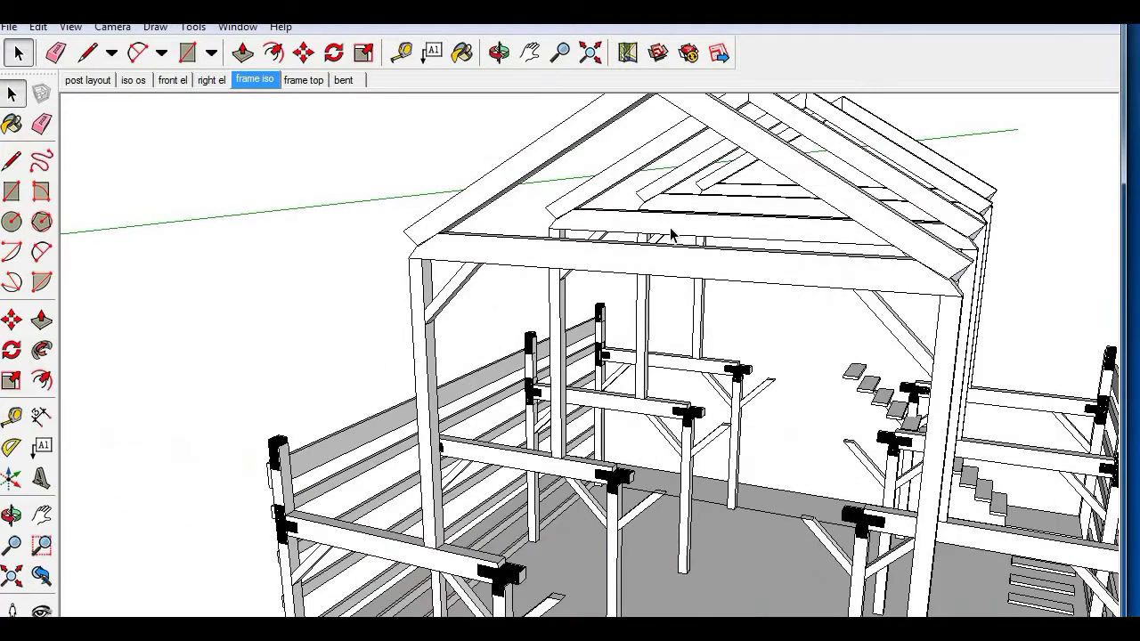
scroll(453, 289, "down", 2)
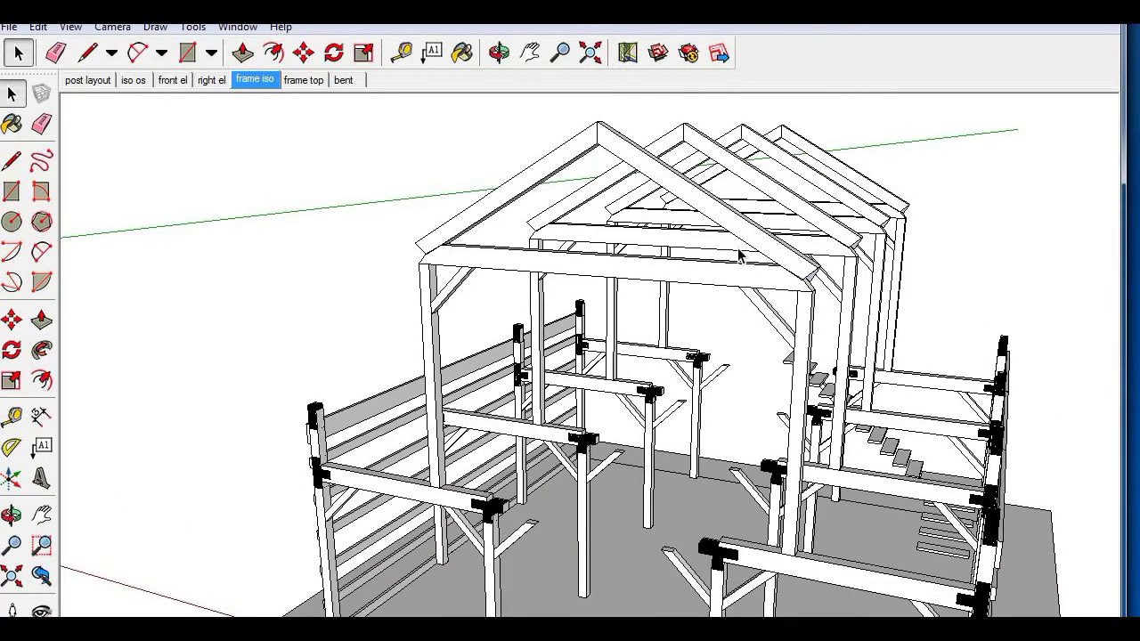
scroll(762, 258, "up", 5)
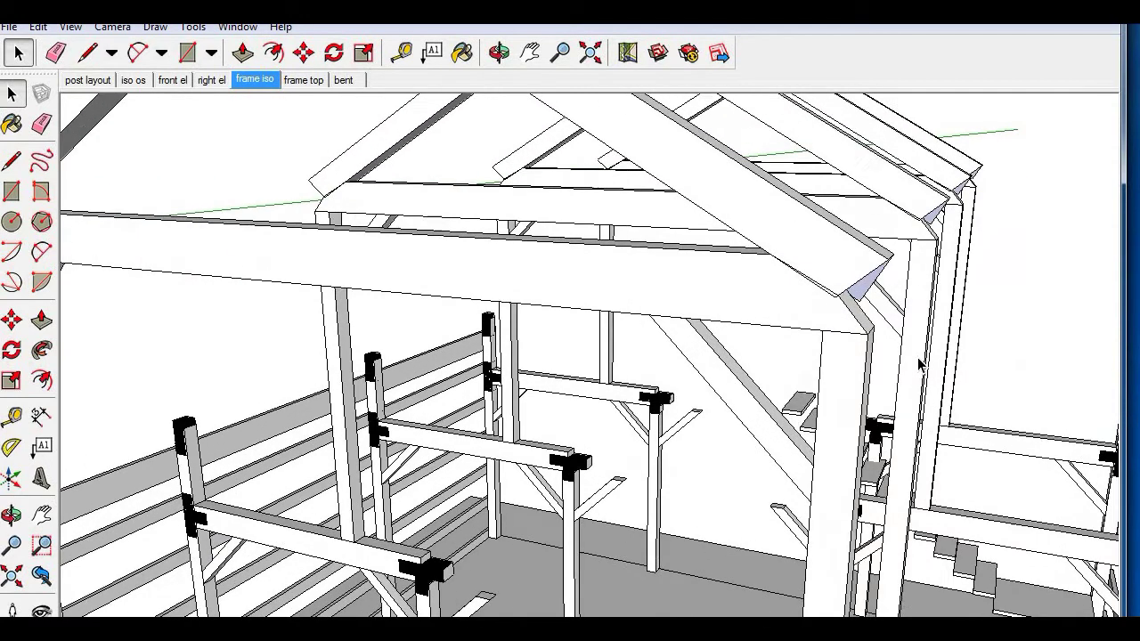
scroll(921, 365, "down", 3)
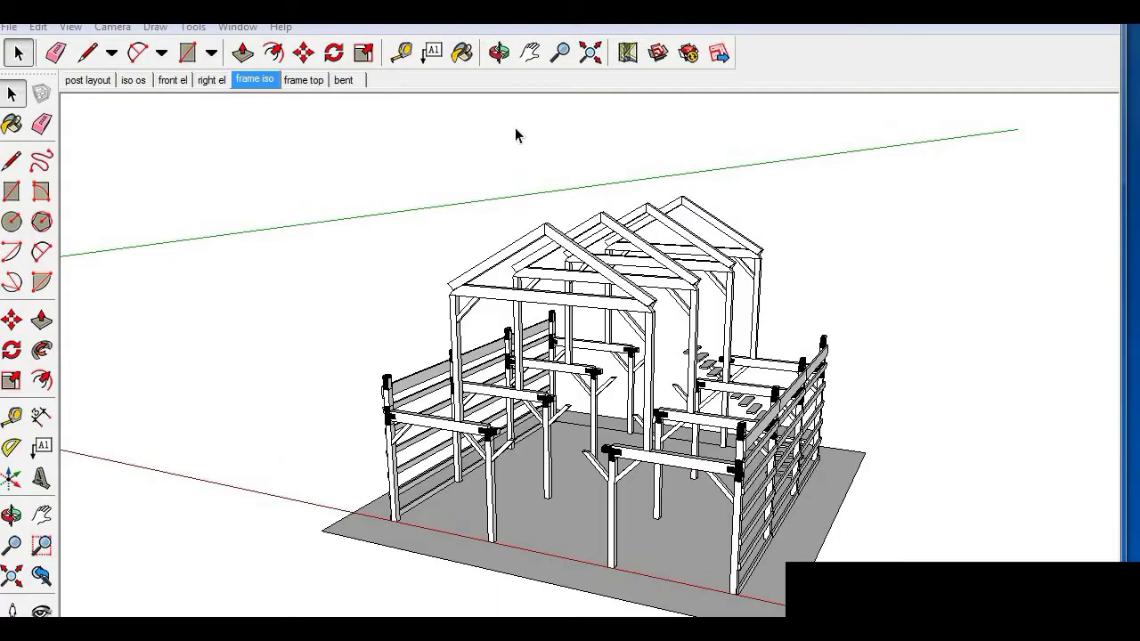
Examine the frame from its opposite side, including the side-wall girts, cross beams and tall posts
left_click(495, 52)
left_click_drag(301, 429, 572, 450)
scroll(735, 503, "up", 3)
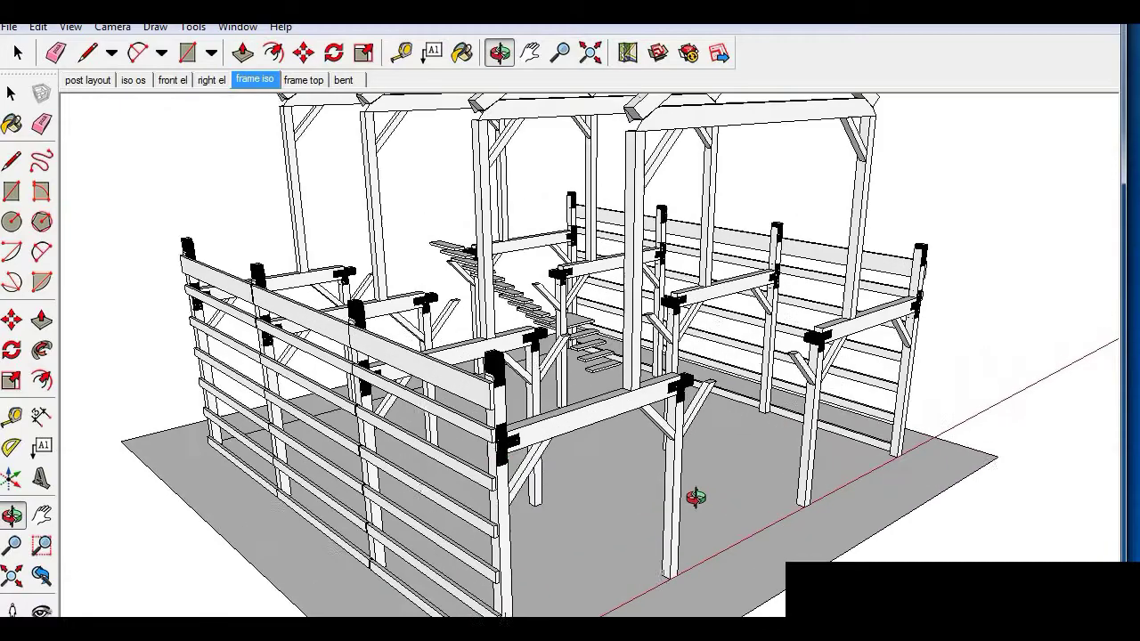
scroll(544, 473, "up", 5)
scroll(608, 364, "down", 3)
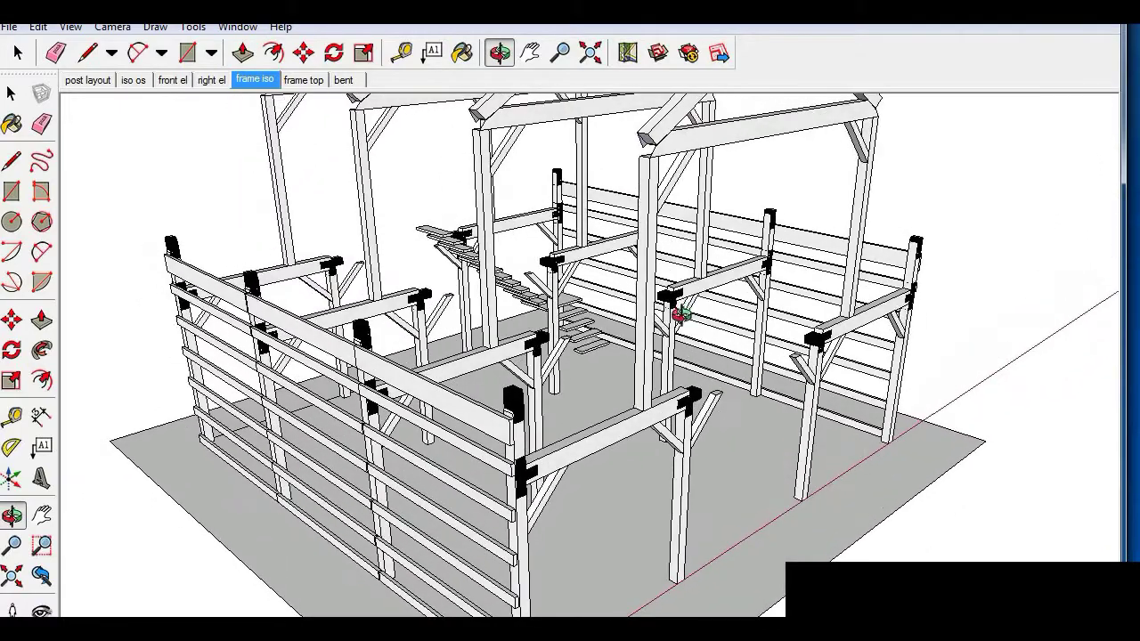
scroll(623, 466, "up", 5)
scroll(643, 425, "down", 6)
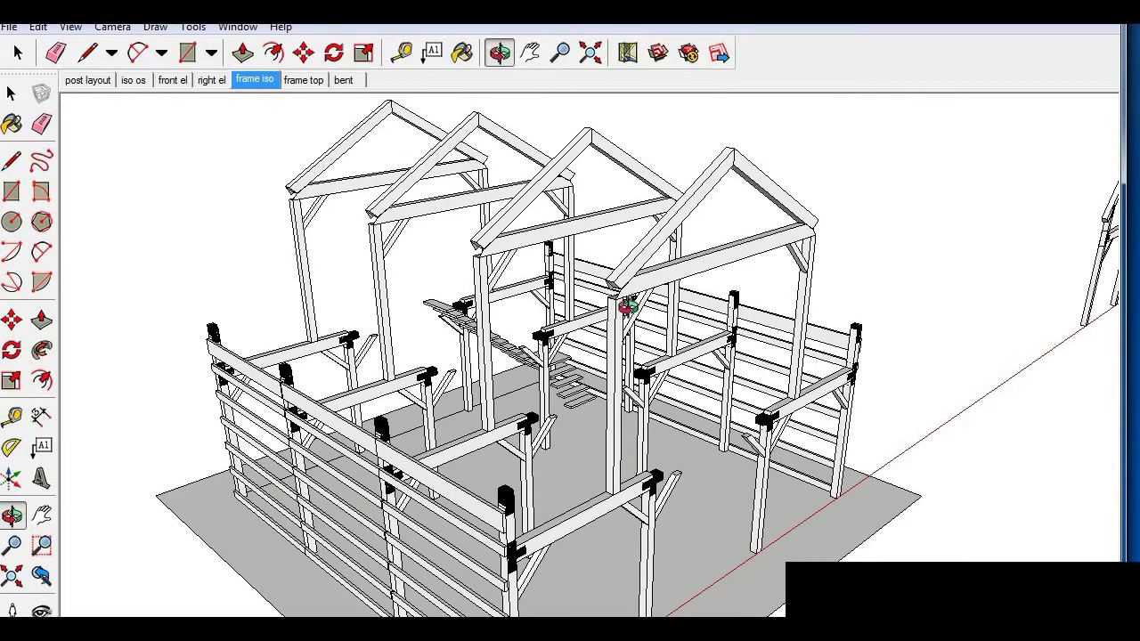
scroll(552, 552, "up", 2)
scroll(539, 552, "down", 2)
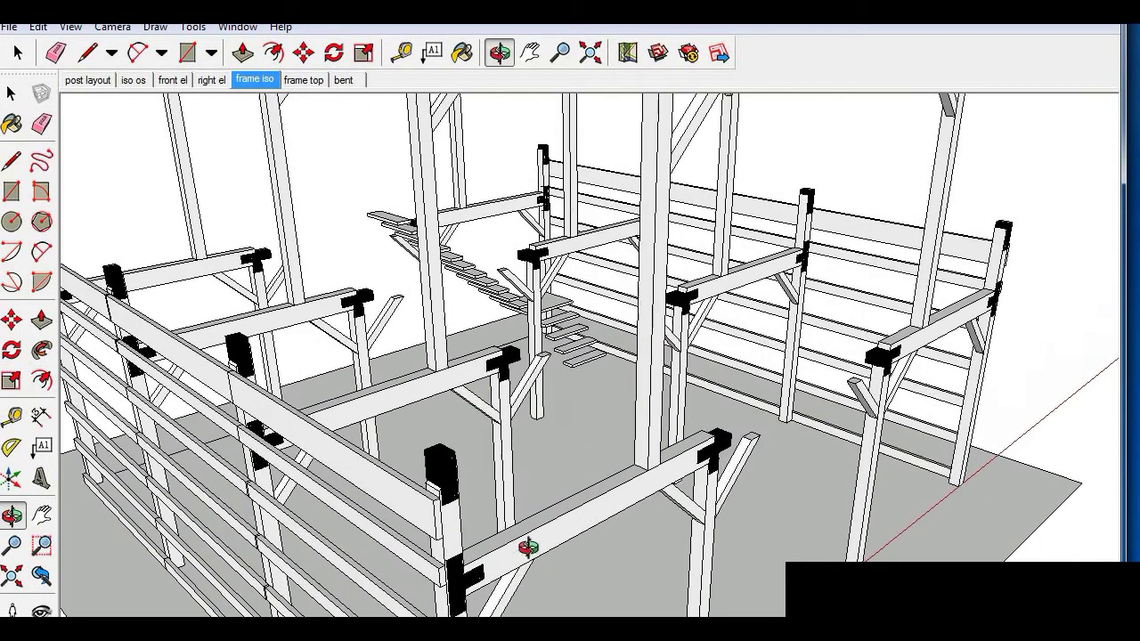
Copy the three end-to-end girts just below the side wall's wide top boards along the cross beam to the tall centre posts
key("space")
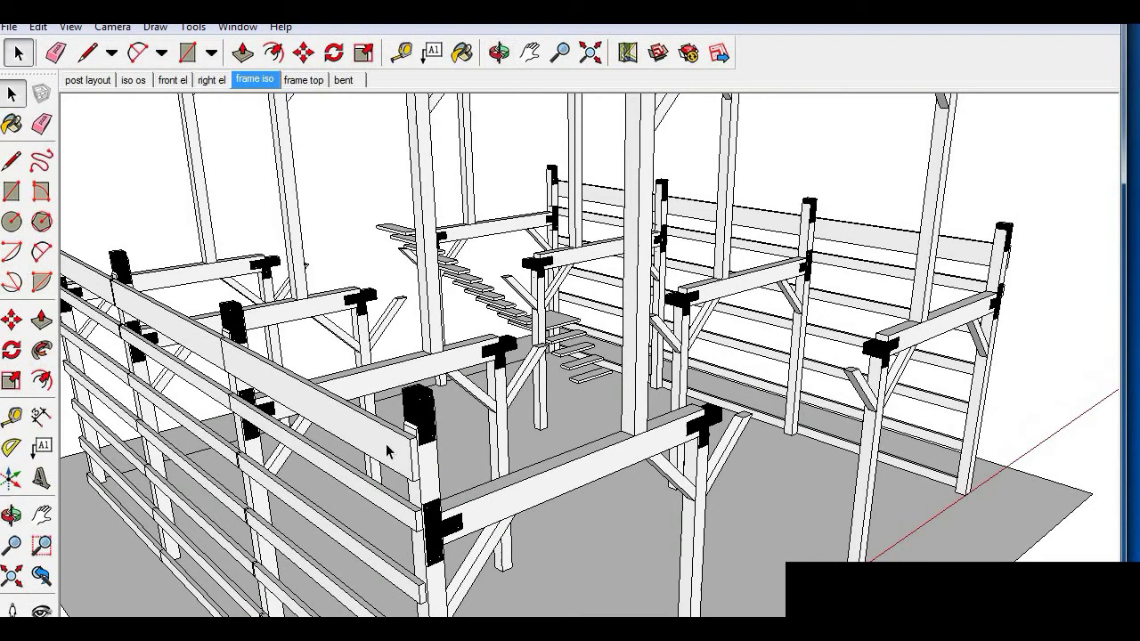
left_click(360, 495)
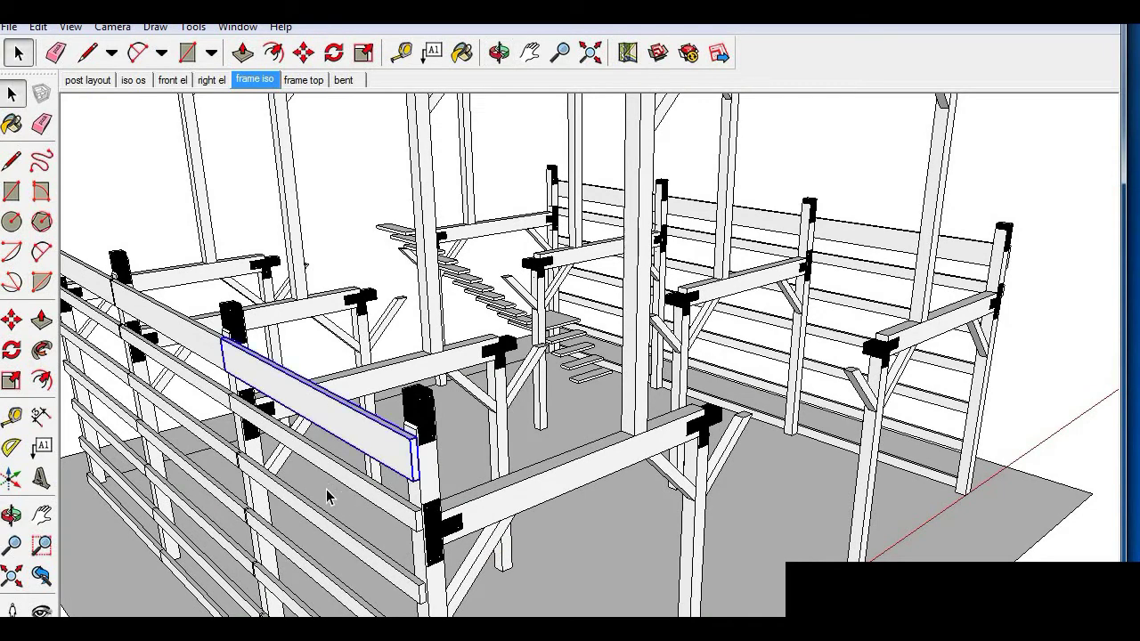
scroll(549, 534, "down", 3)
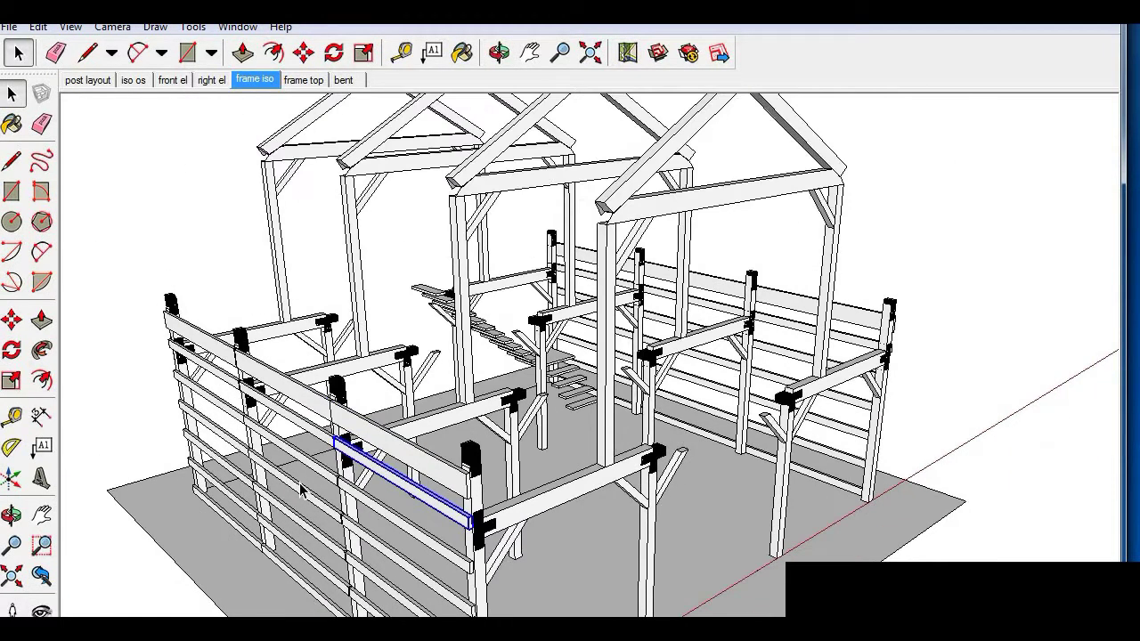
left_click(307, 427, "ctrl")
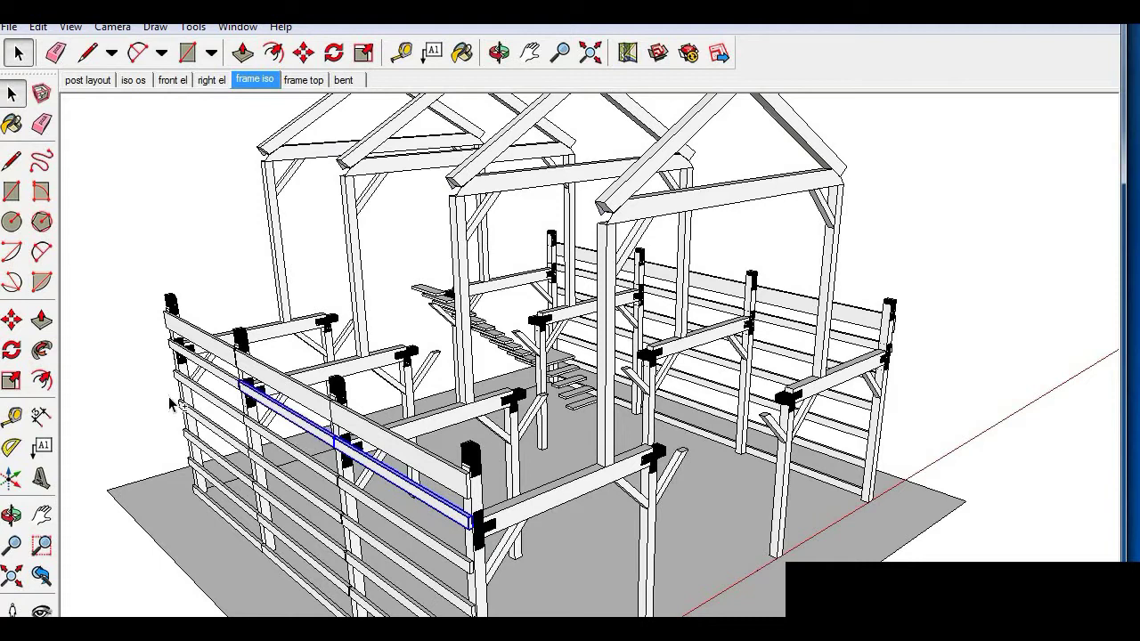
left_click(205, 369, "ctrl")
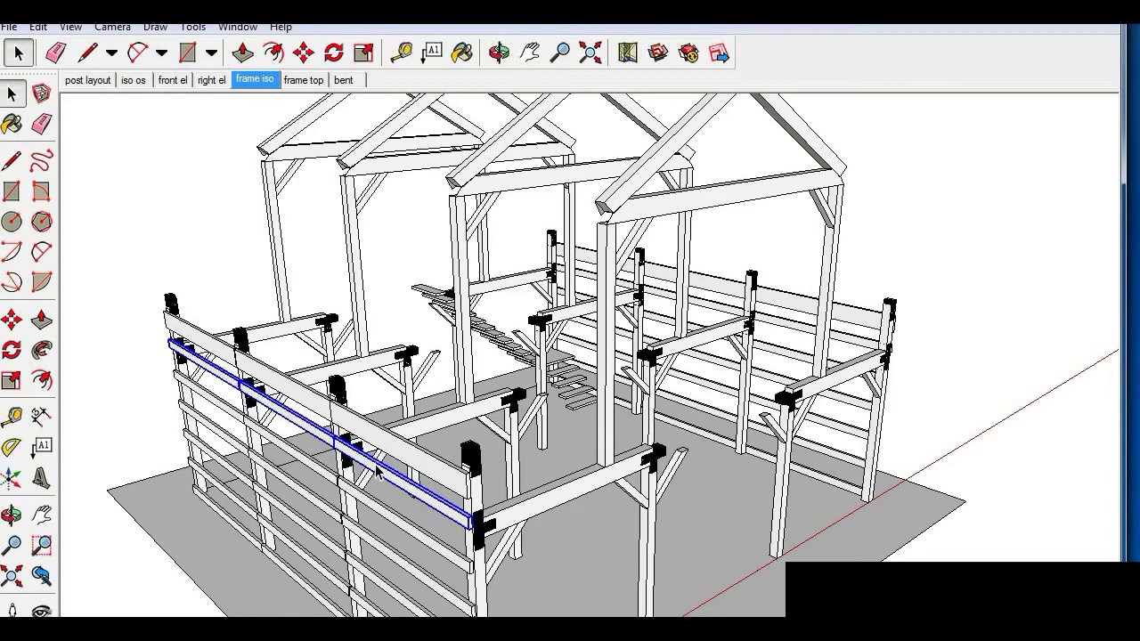
key("m")
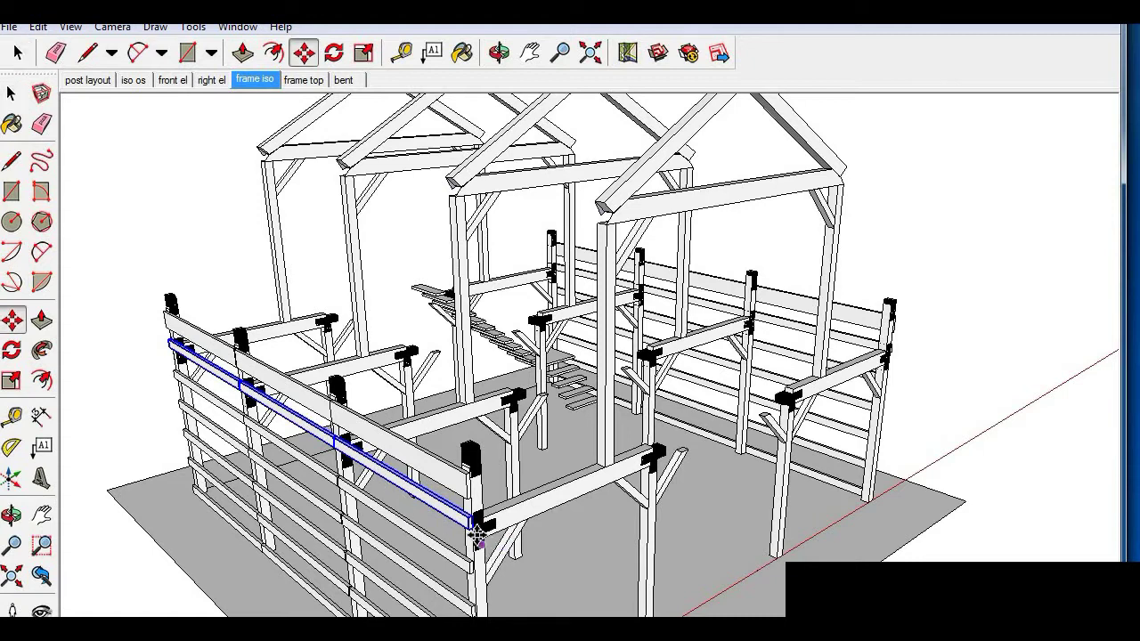
left_click(472, 528)
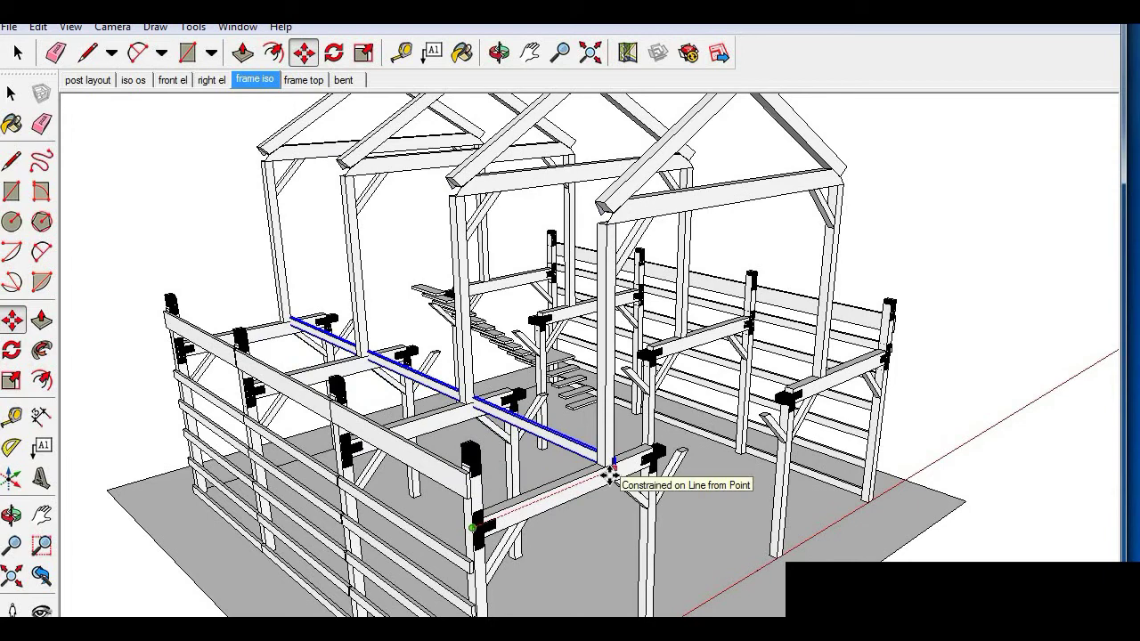
key("ctrl")
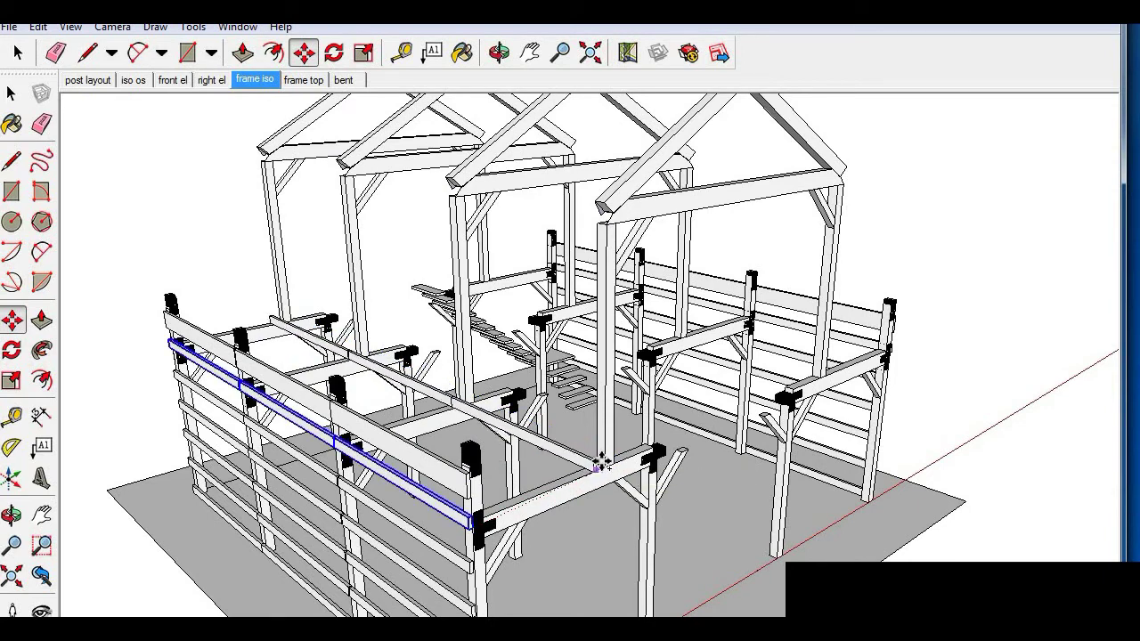
left_click(602, 462)
Raise the copied row of three girts so its lower edge rests on top of the cross beams beside the tall posts
scroll(605, 454, "up", 5)
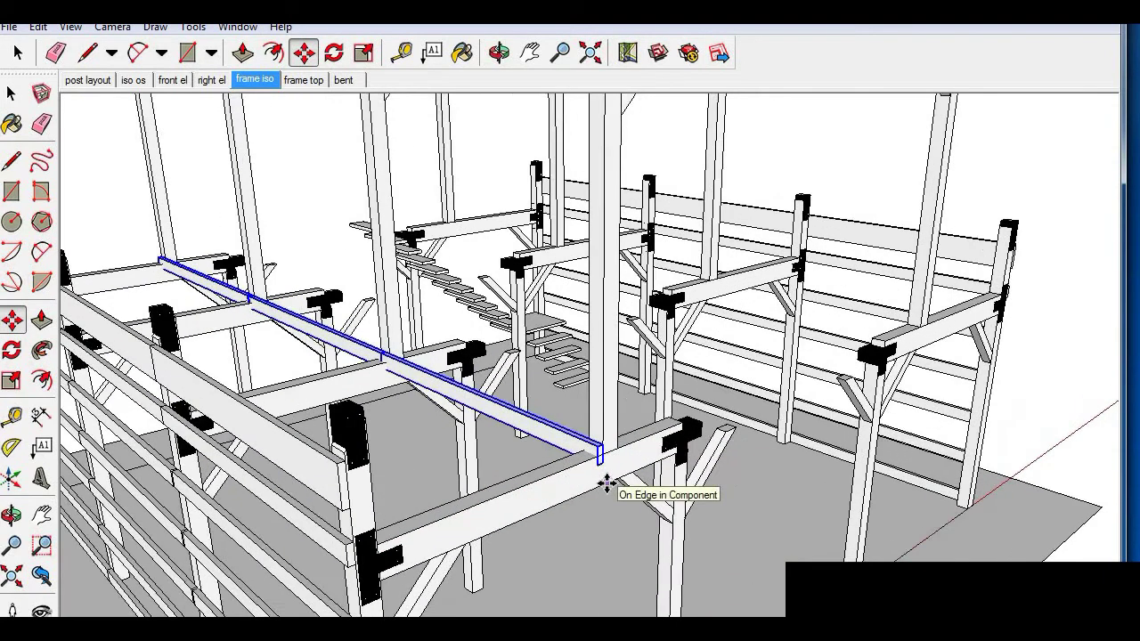
scroll(610, 438, "down", 3)
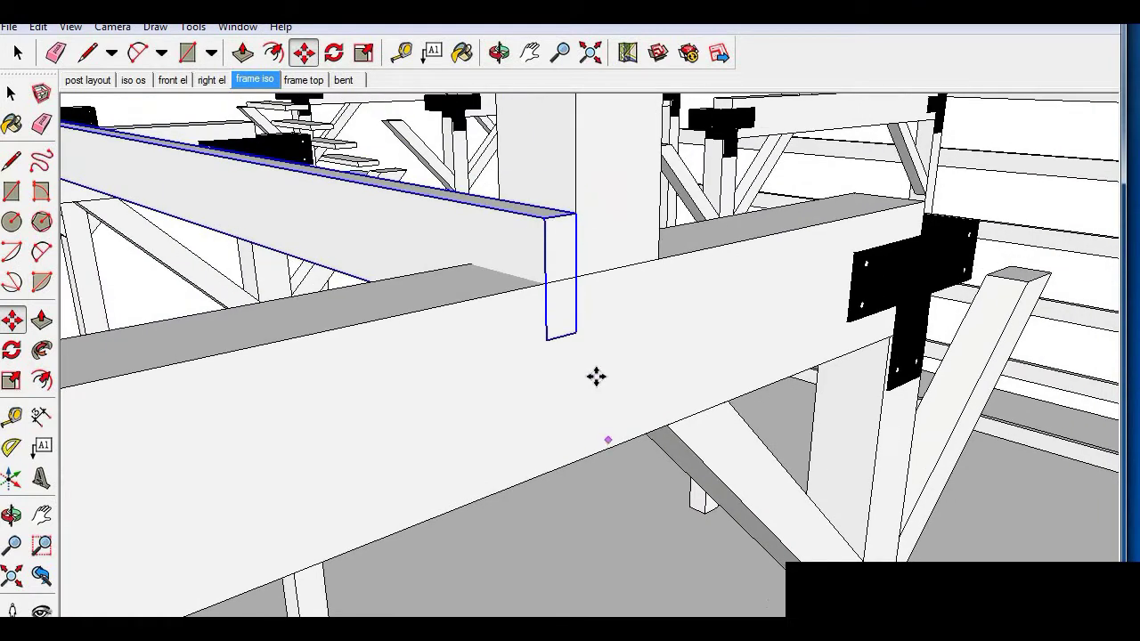
left_click(578, 331)
left_click(565, 272)
scroll(678, 312, "down", 2)
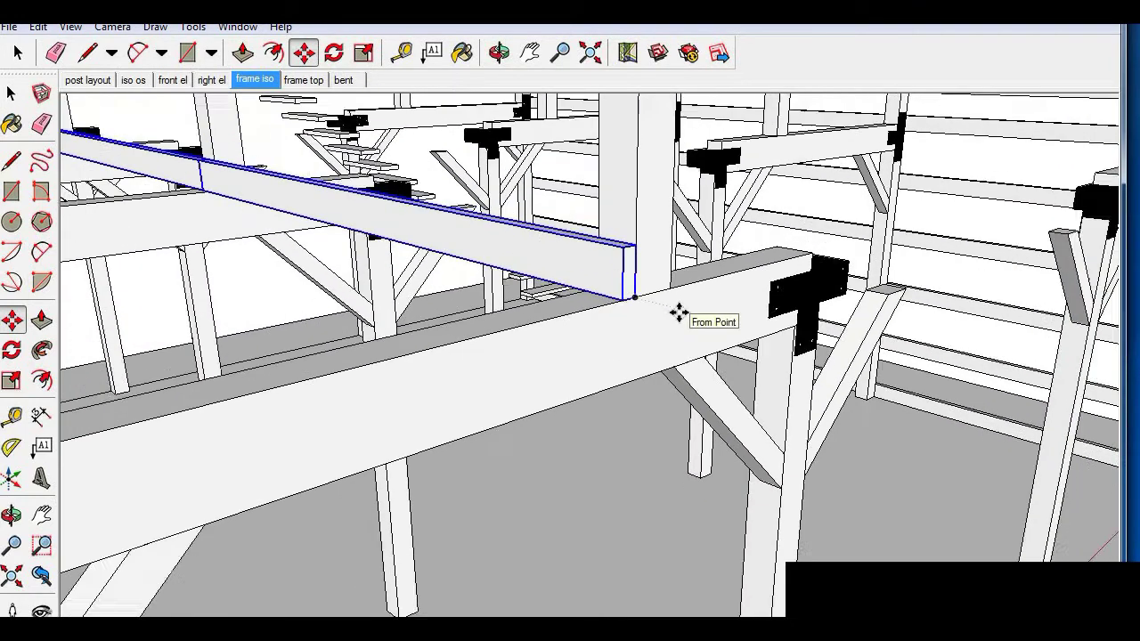
scroll(623, 321, "down", 3)
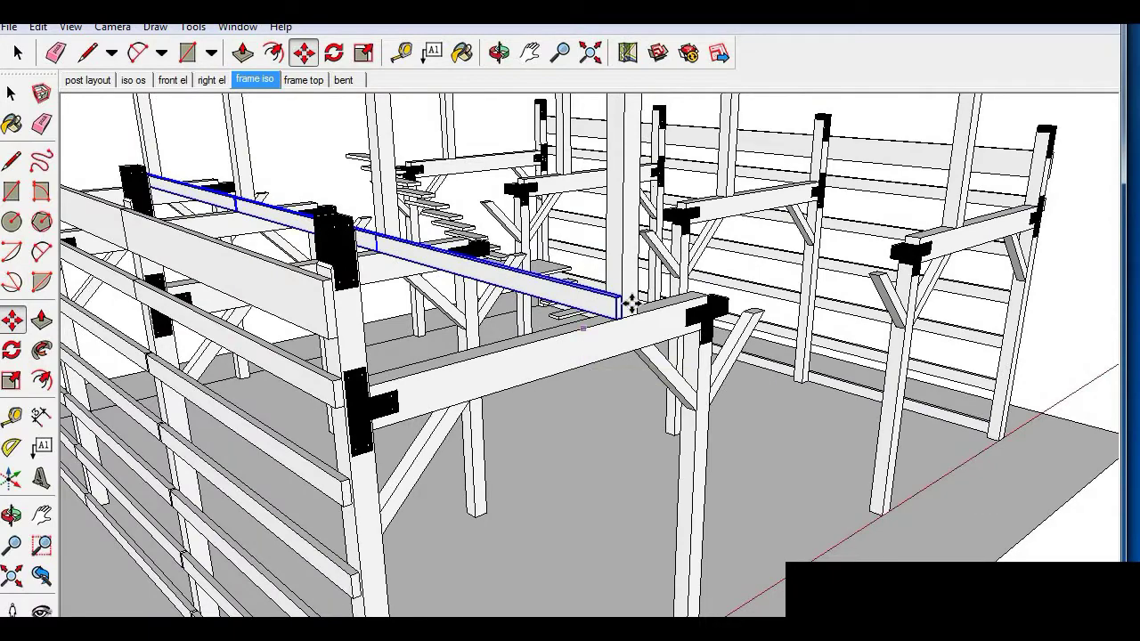
Inspect the new row of girts where it meets the tall centre post and cross beam, and deselect the row
scroll(616, 327, "down", 2)
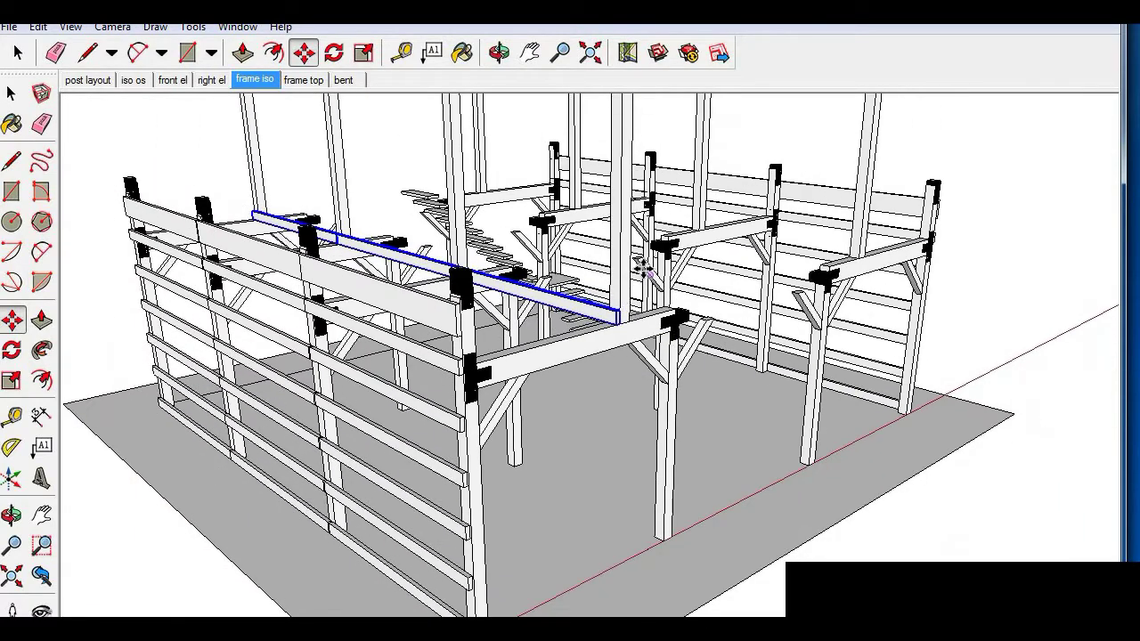
scroll(596, 493, "up", 3)
scroll(550, 526, "down", 3)
scroll(570, 471, "up", 3)
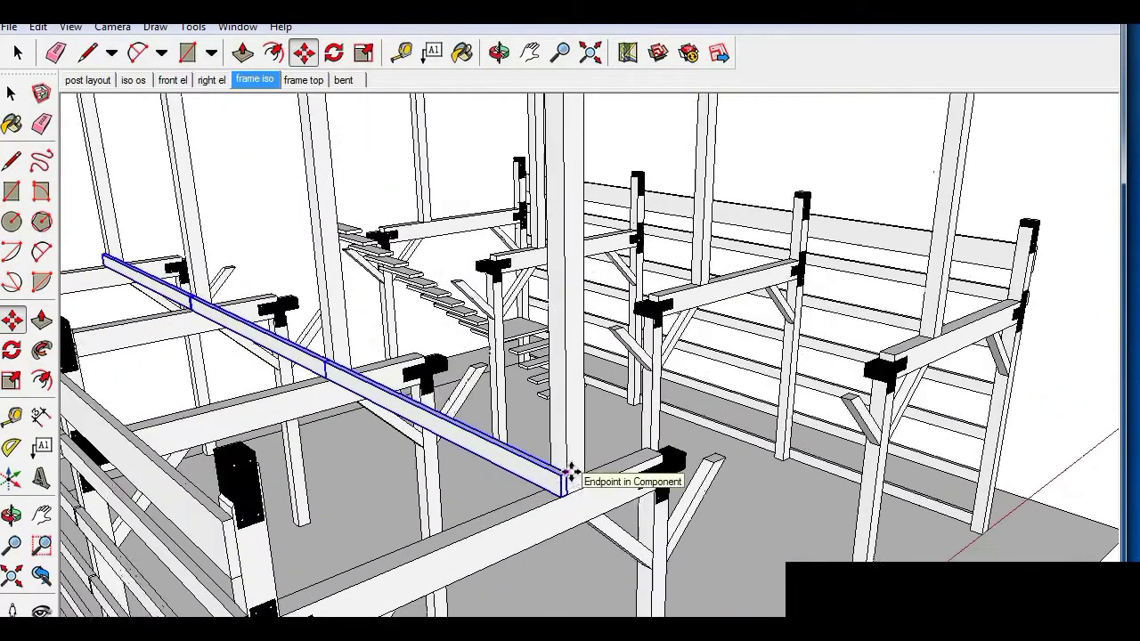
scroll(569, 472, "up", 1)
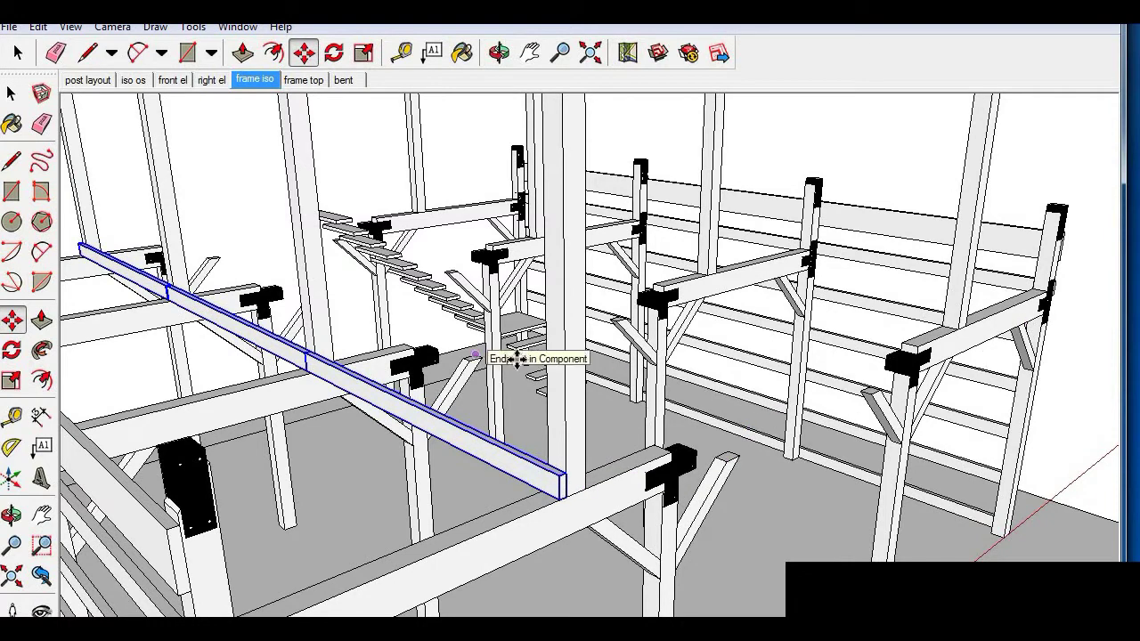
key("space")
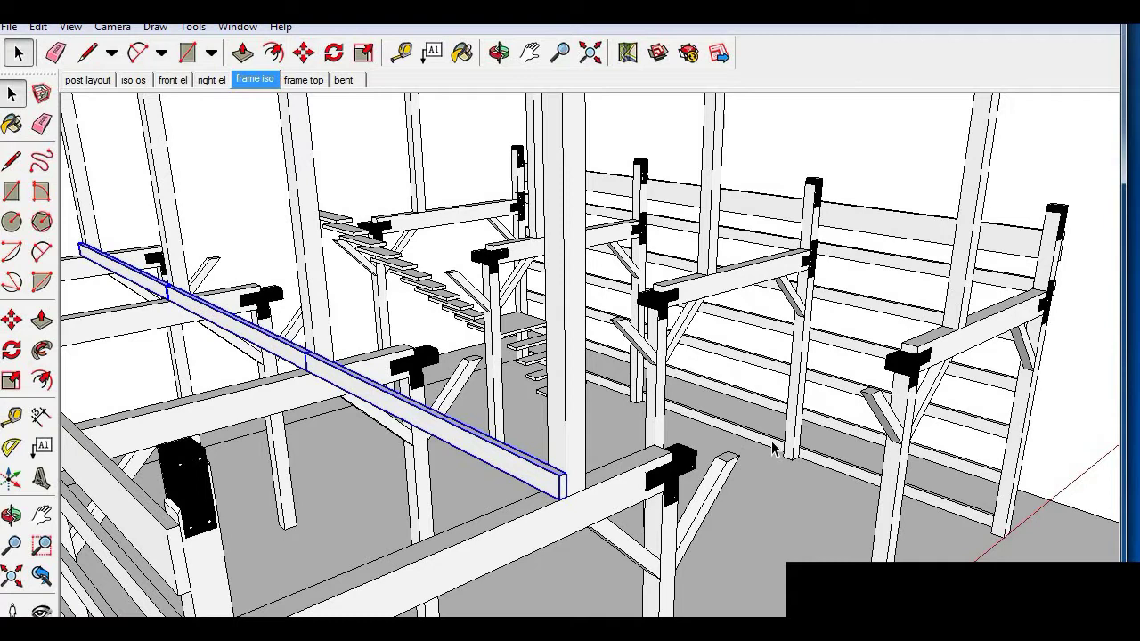
left_click(773, 448)
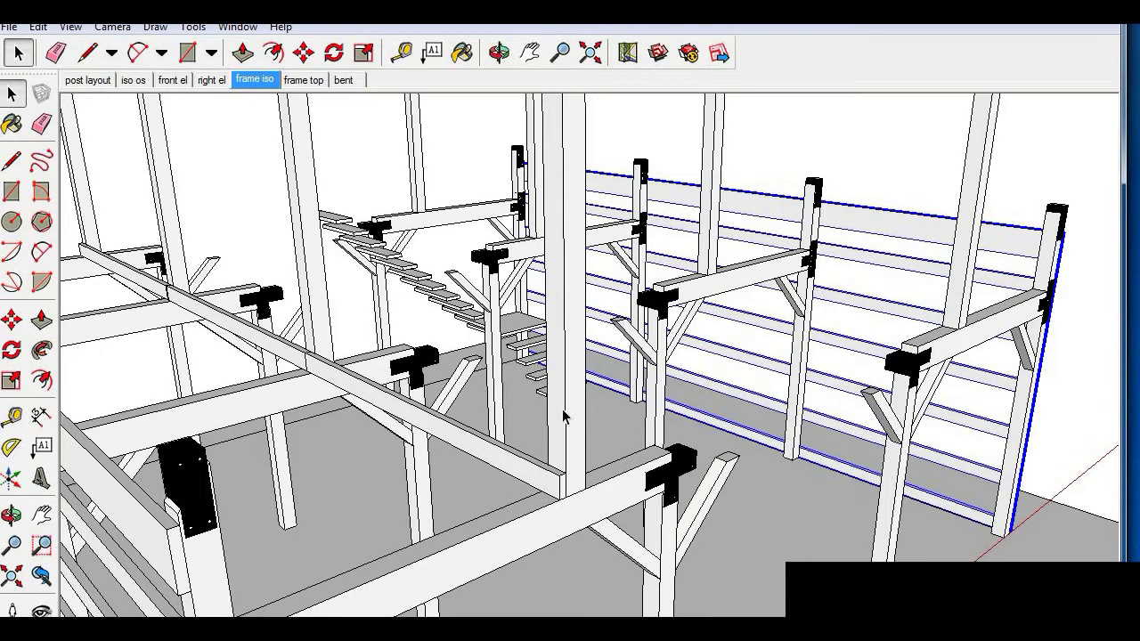
Copy the nearest girt of the new row straight up the two tall posts to just below the roof trusses
scroll(621, 304, "down", 3)
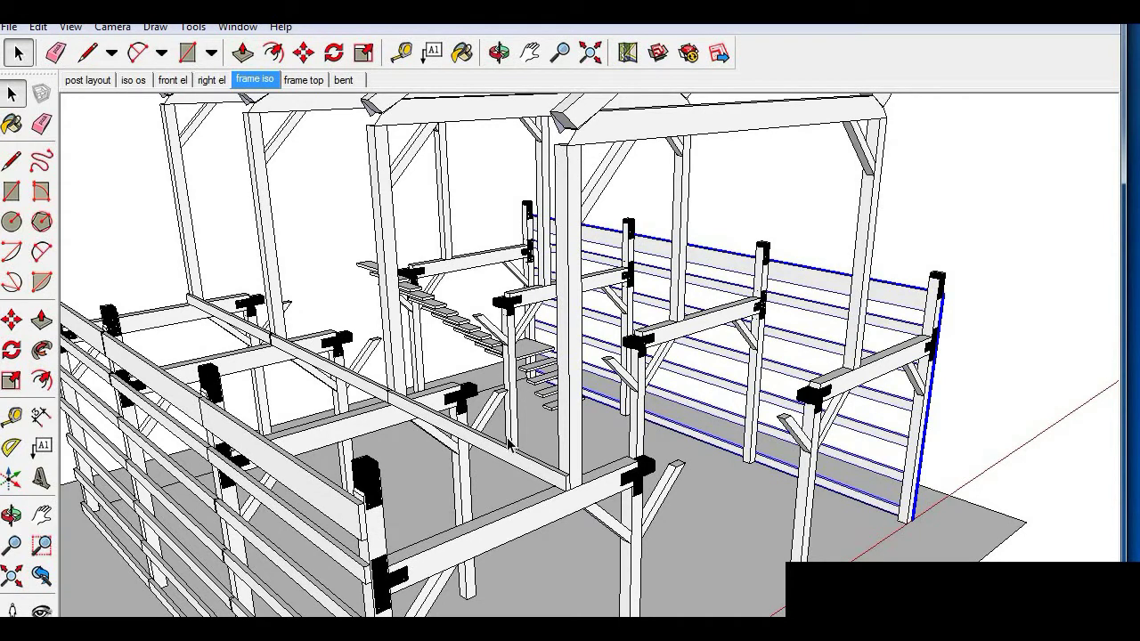
left_click(483, 459)
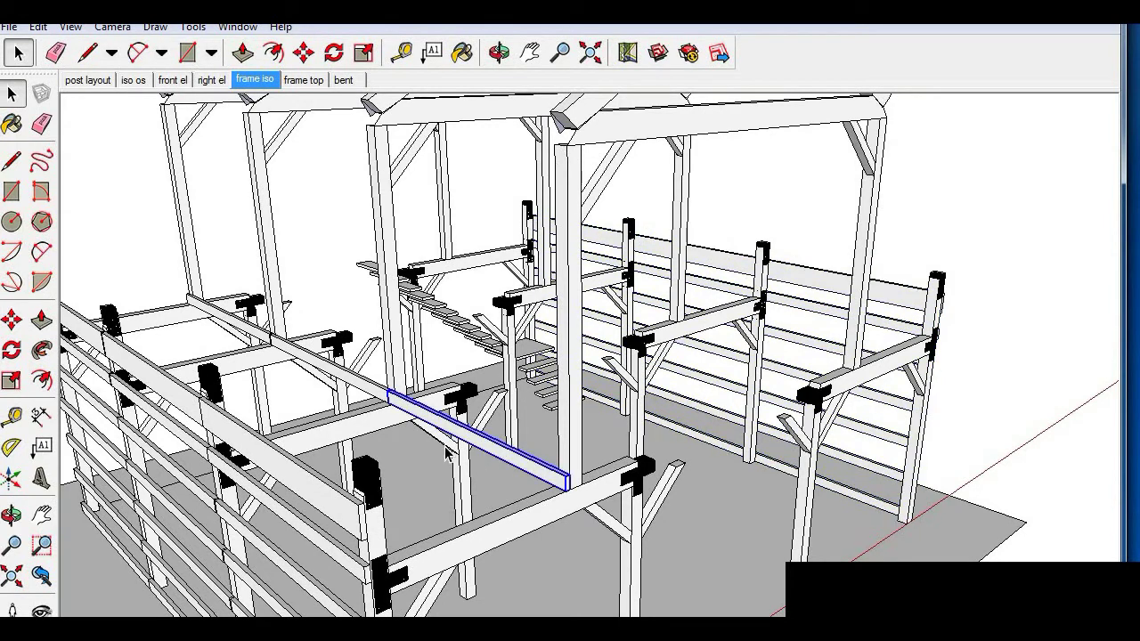
scroll(532, 483, "up", 3)
scroll(532, 485, "down", 2)
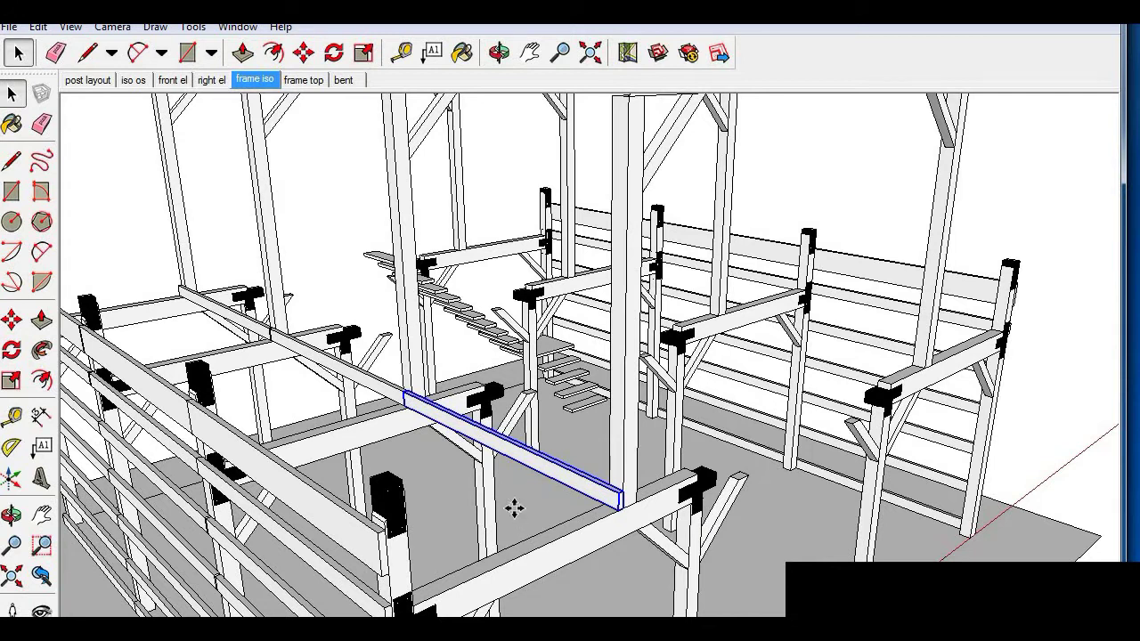
key("m")
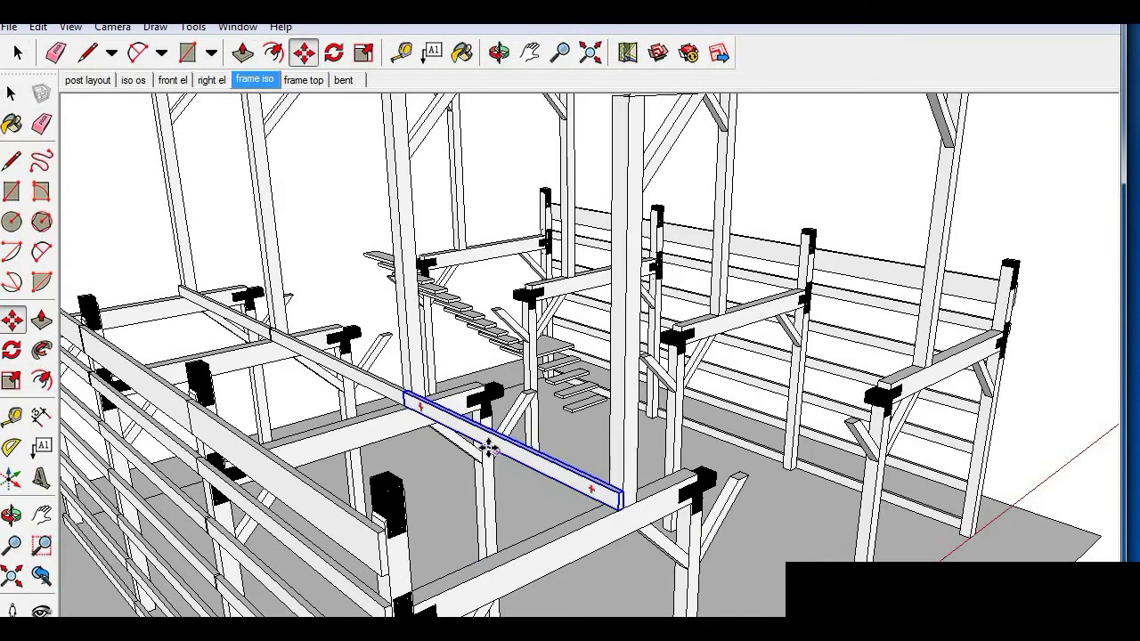
left_click(496, 455)
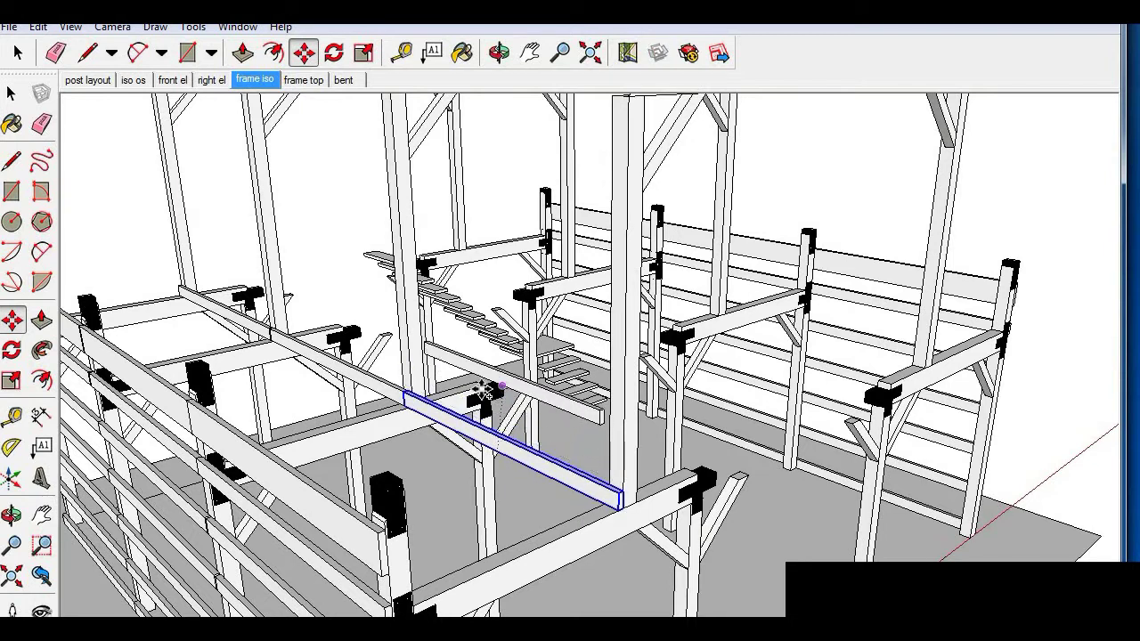
left_click(495, 389)
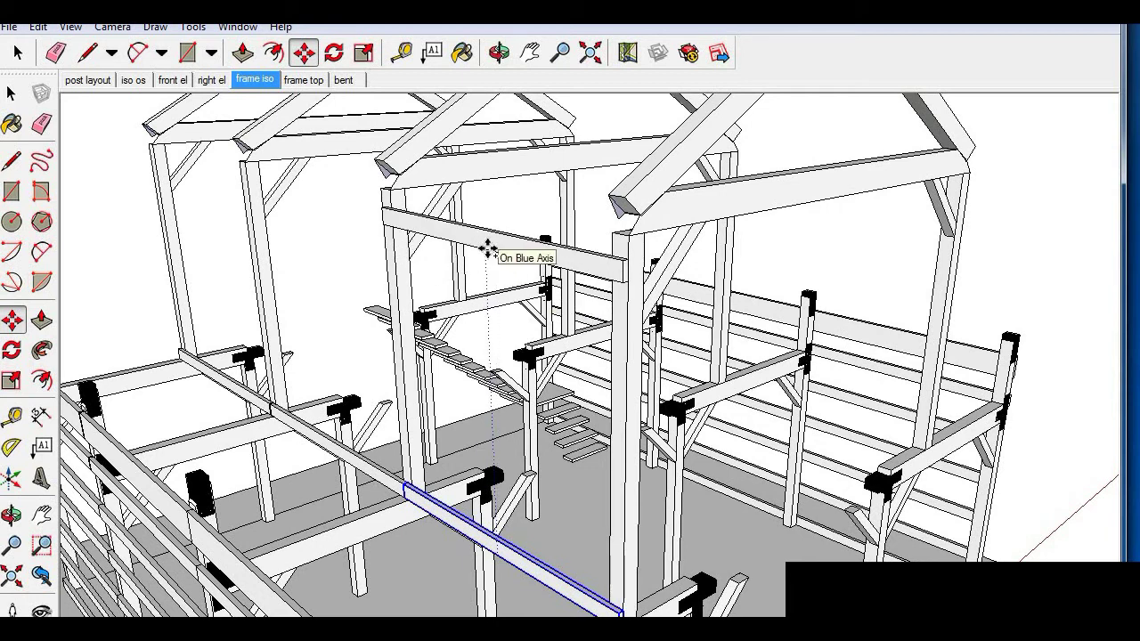
left_click(487, 248)
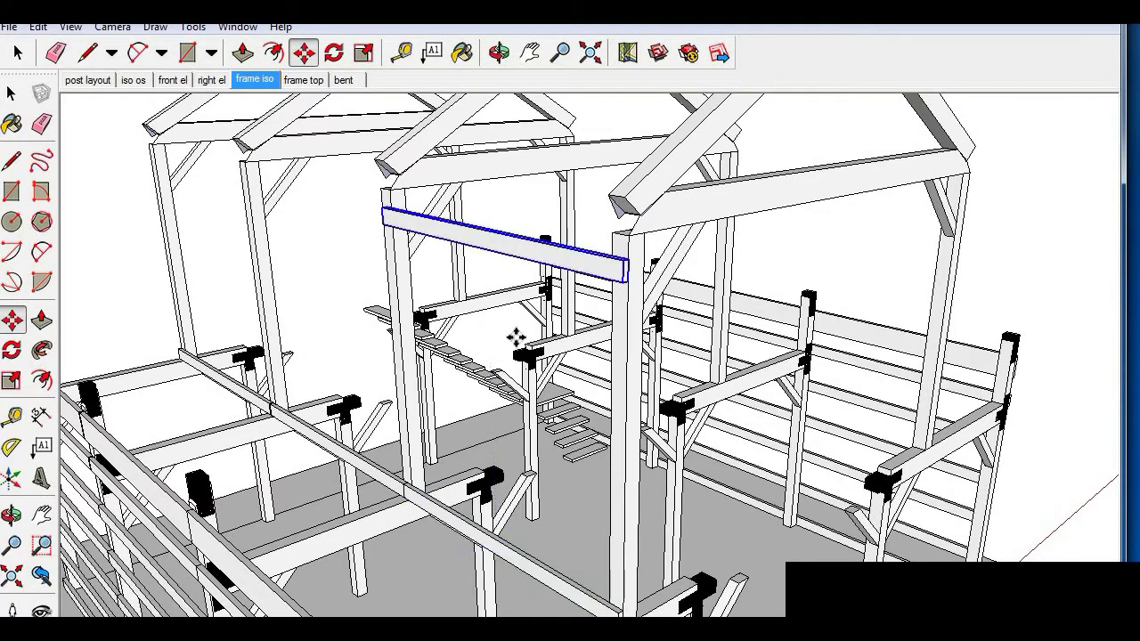
Copy the raised girt straight down the tall posts to about midway between the trusses and the cross beams
left_click(626, 287)
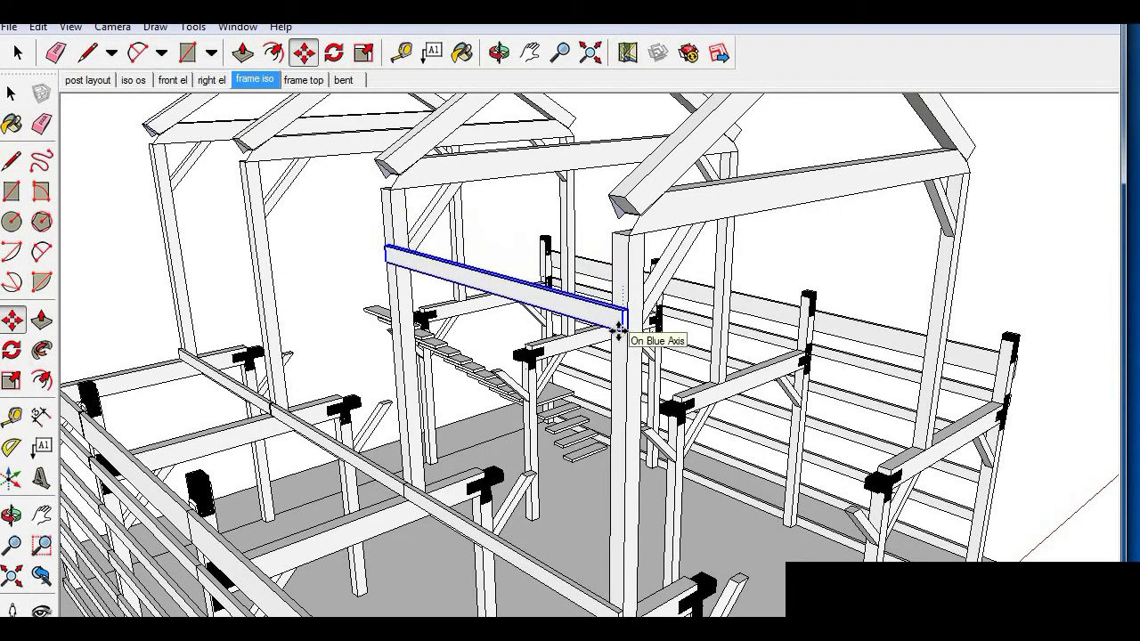
key("ctrl")
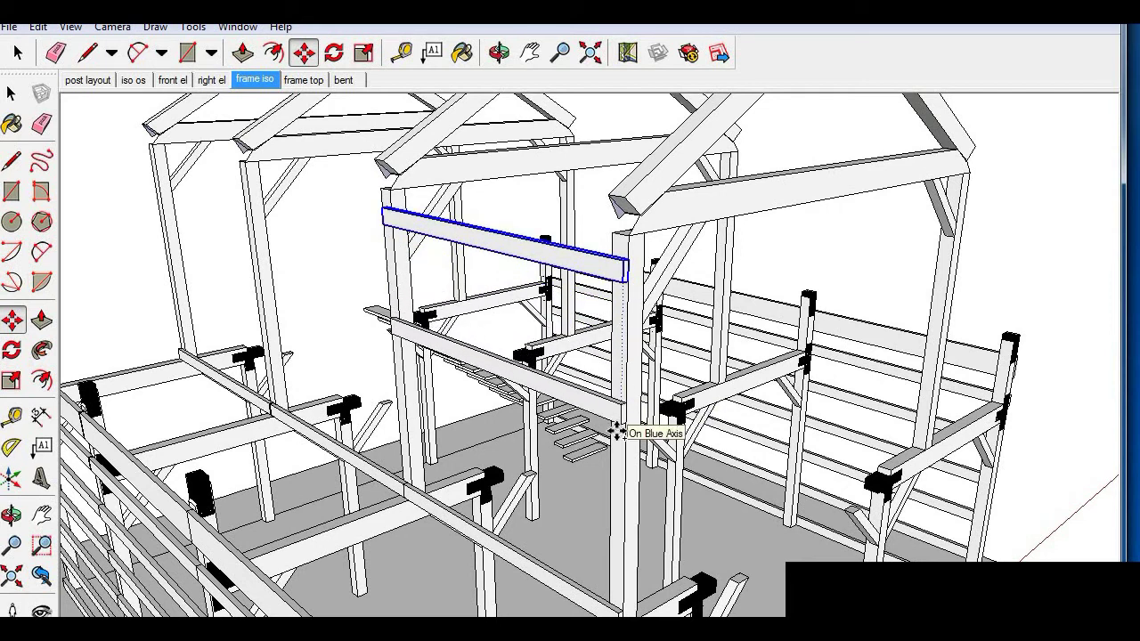
left_click(618, 445)
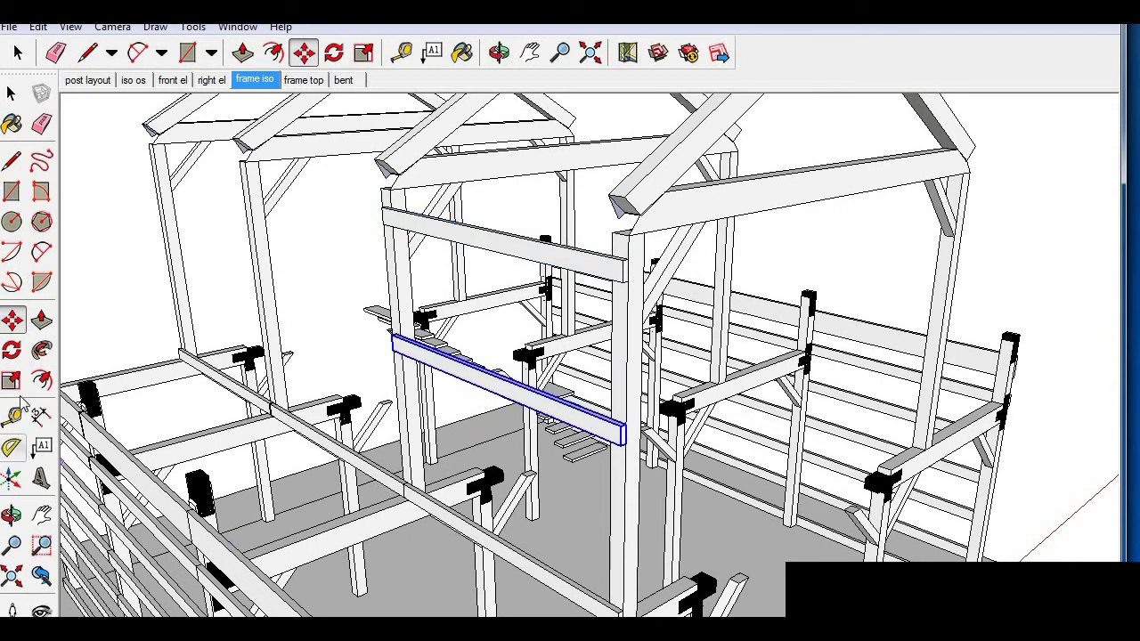
Rotate the lower girt copy about the middle of its lower edge into a diagonal rising towards the nearest tall post
left_click(11, 349)
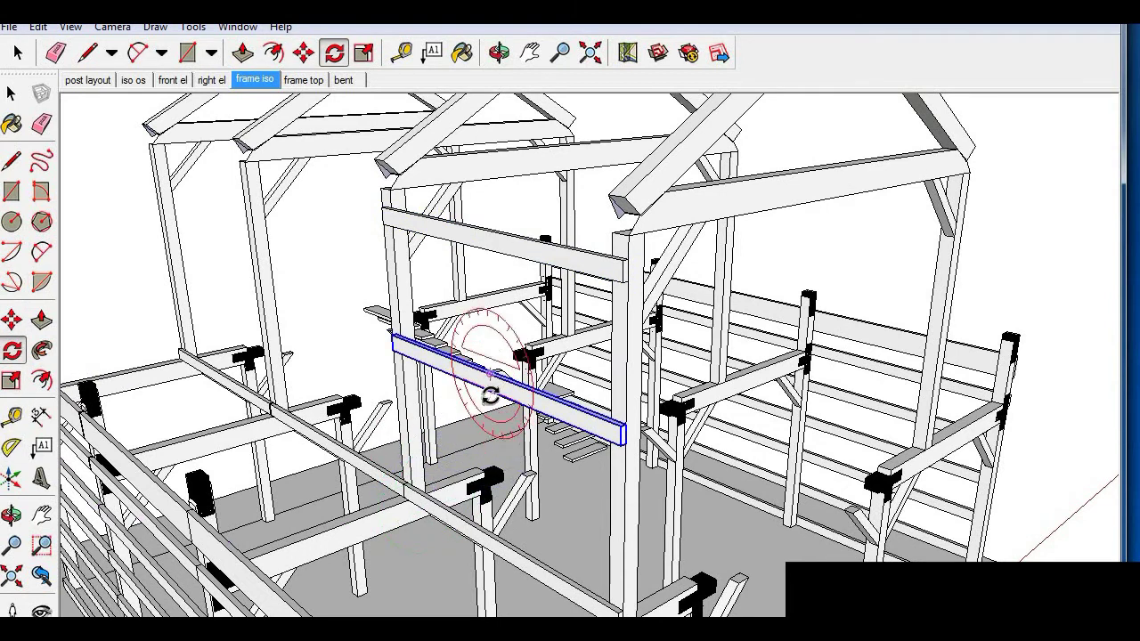
left_click(490, 390)
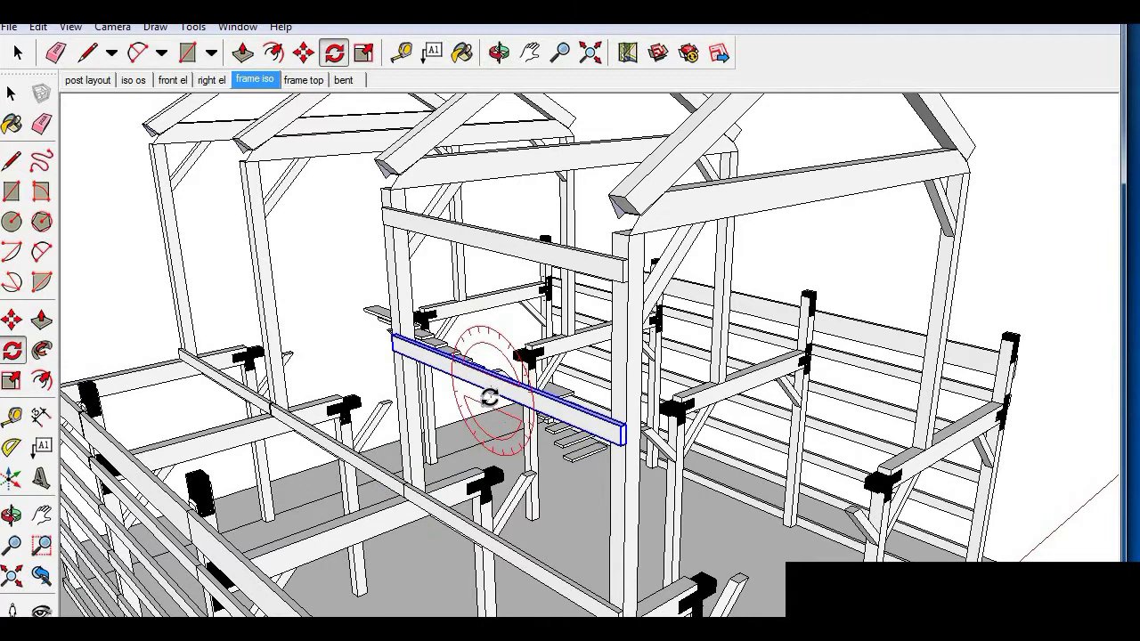
left_click(621, 448)
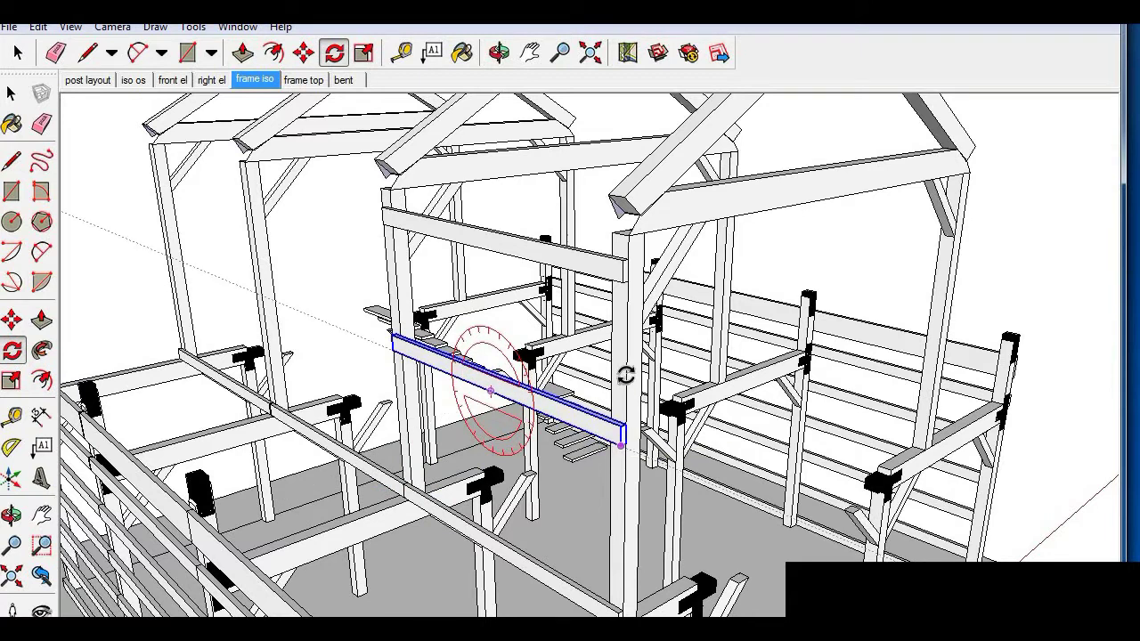
left_click(616, 310)
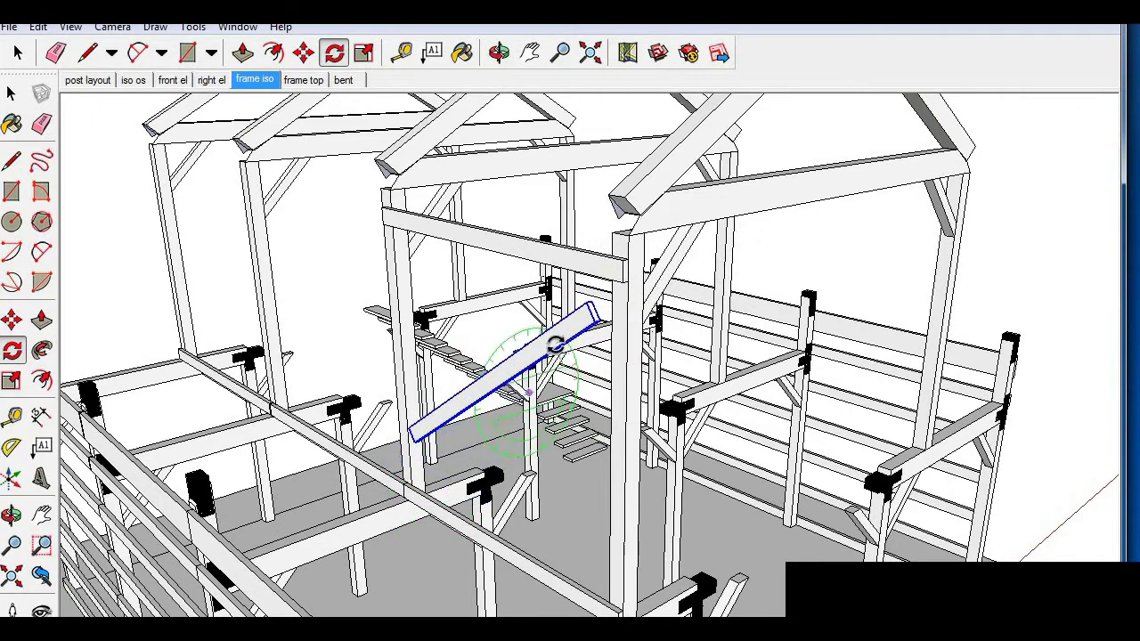
Move the diagonal board down along the nearest tall post so its upper end sits against the post's outer face
key("m")
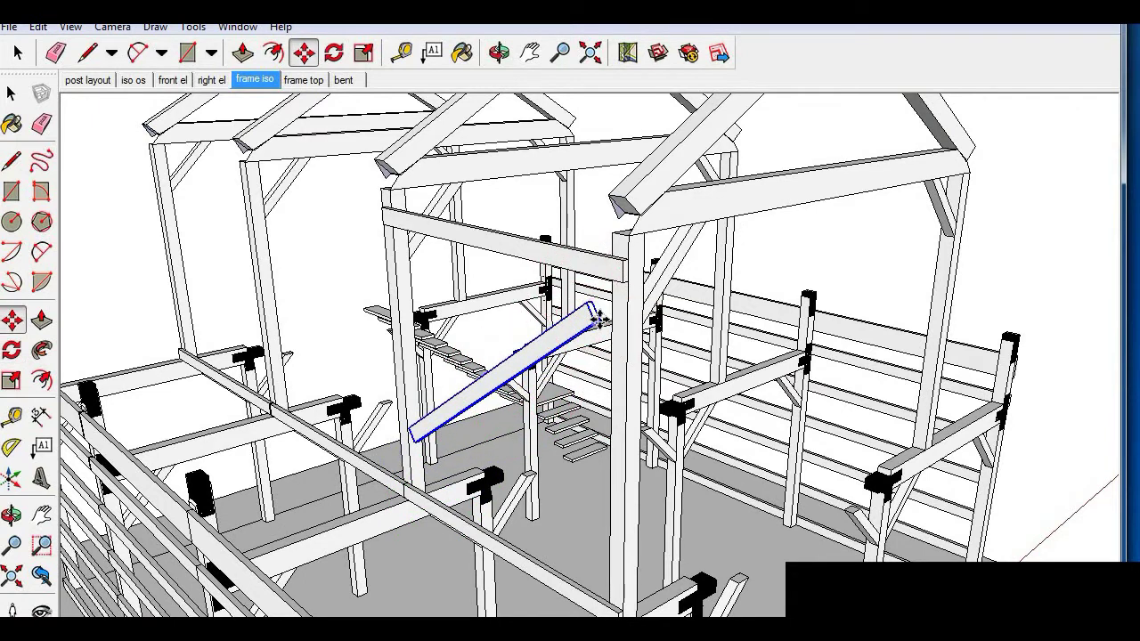
left_click(597, 319)
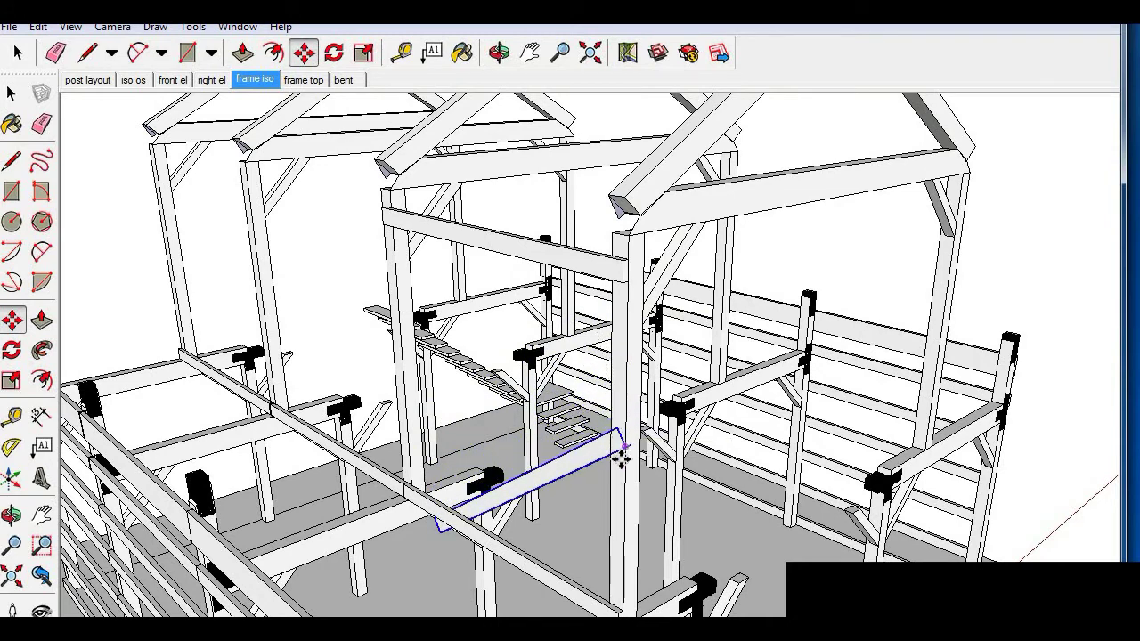
scroll(622, 437, "up", 4)
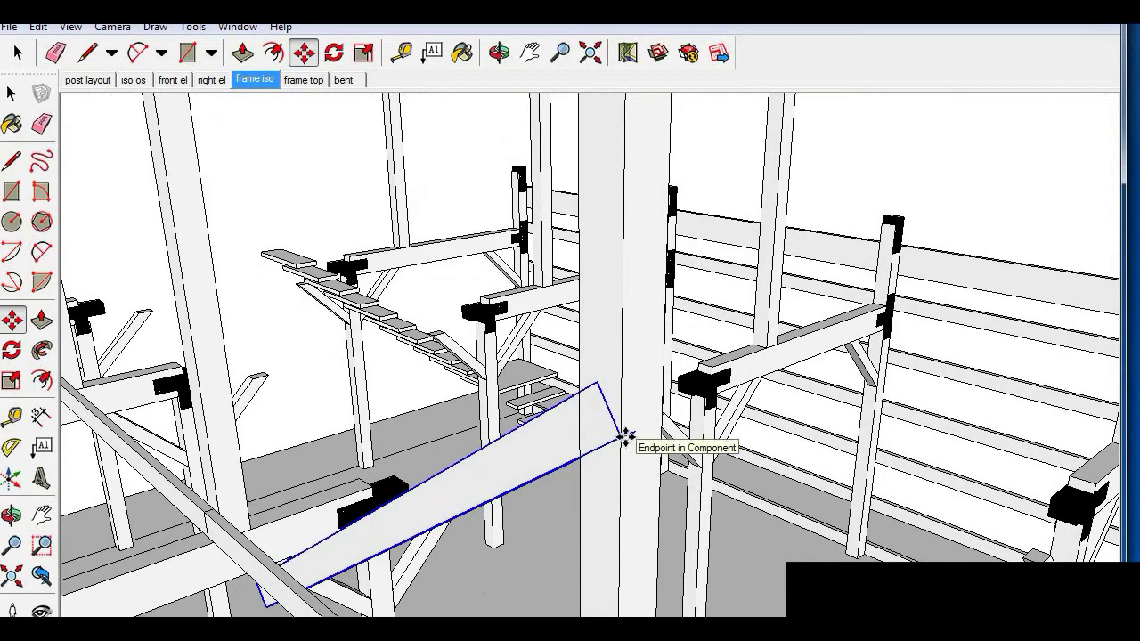
left_click(617, 437)
left_click(598, 449)
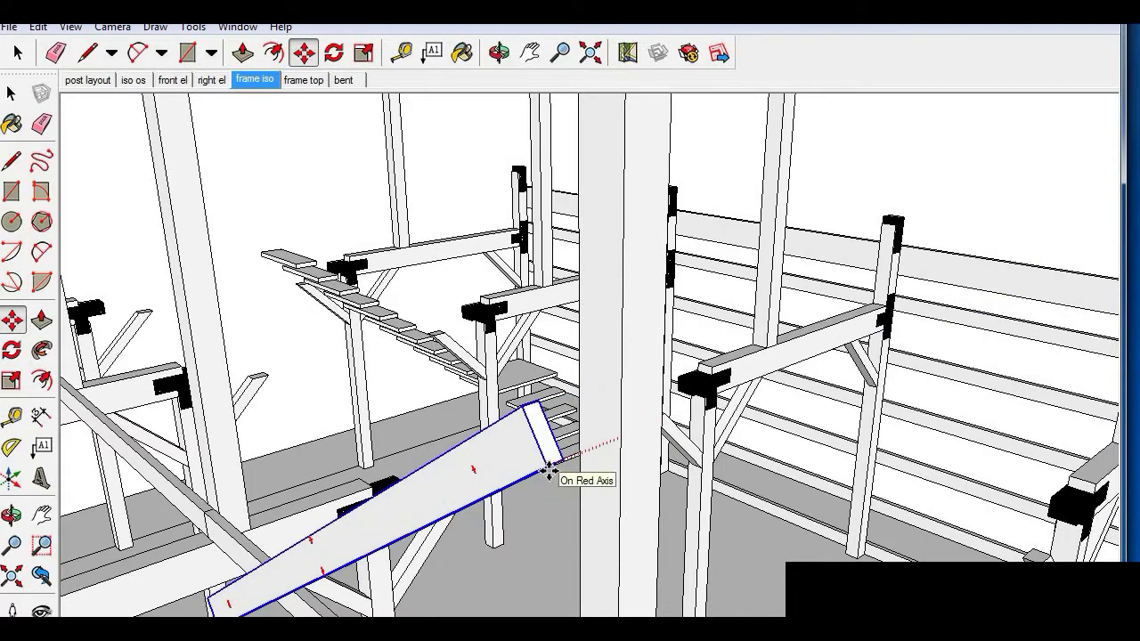
left_click(596, 450)
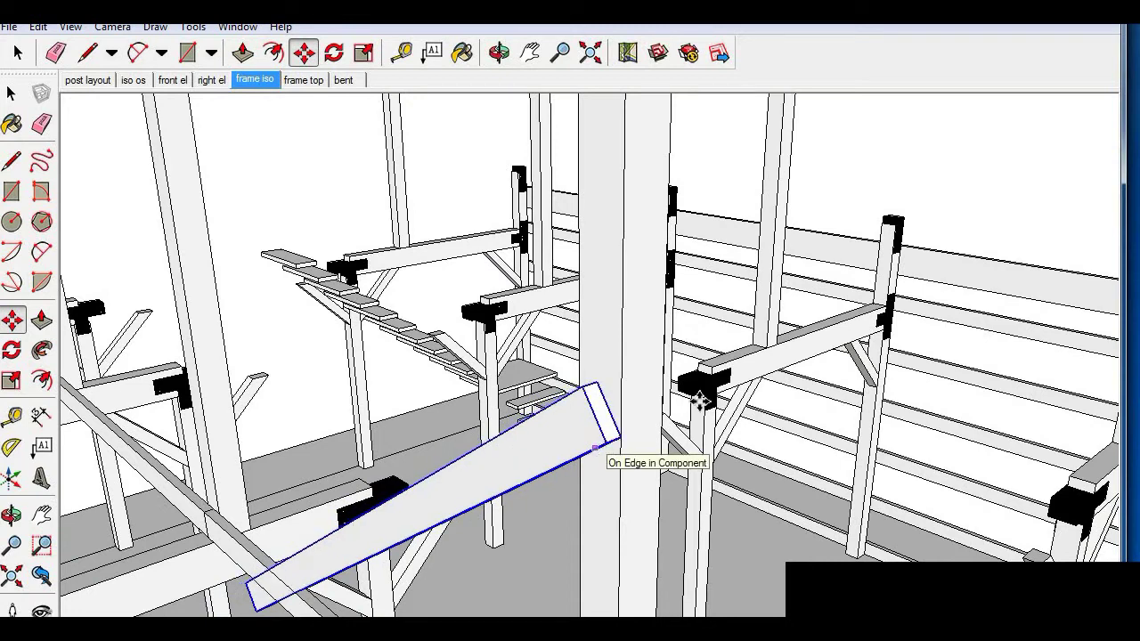
Rotate the diagonal board to a steeper slope, keeping its upper end at the nearest tall post
scroll(595, 451, "down", 3)
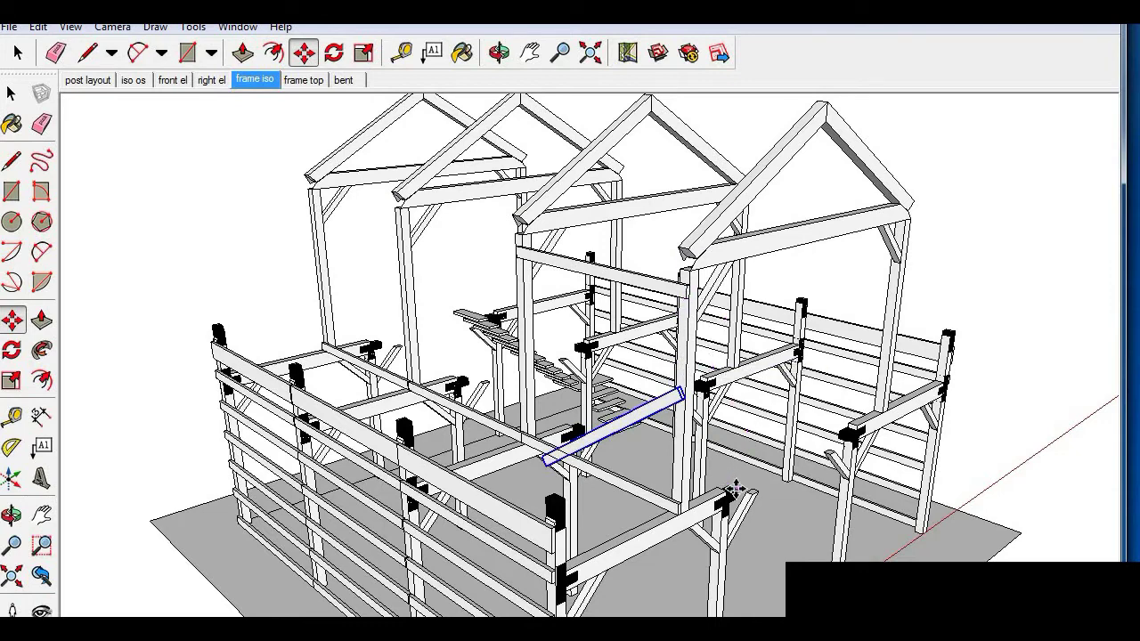
scroll(734, 488, "up", 5)
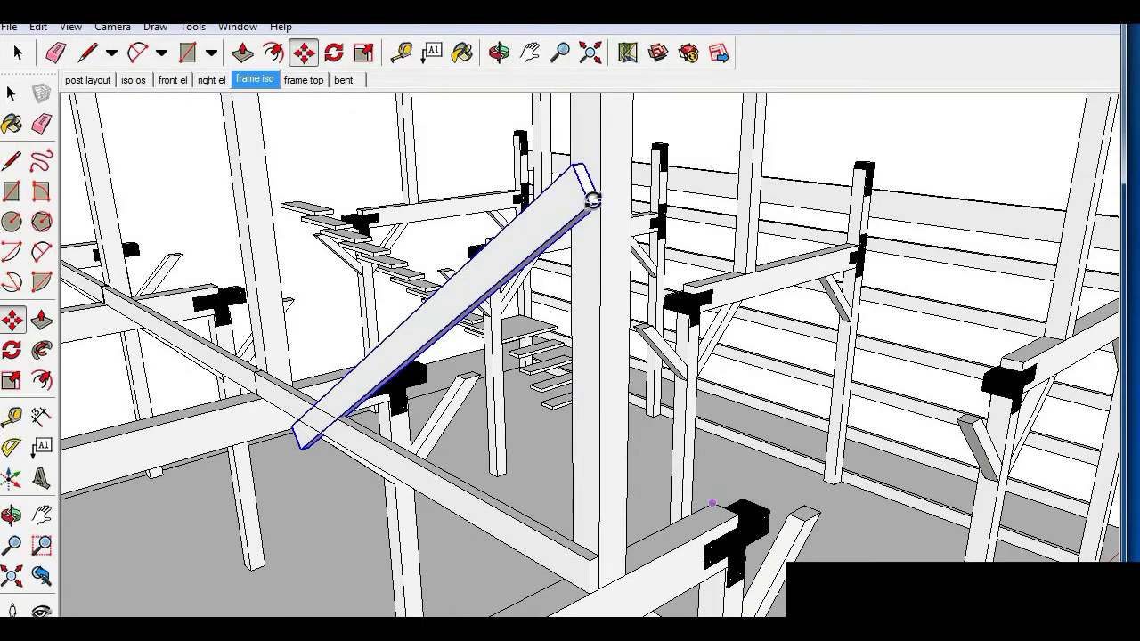
scroll(646, 407, "down", 5)
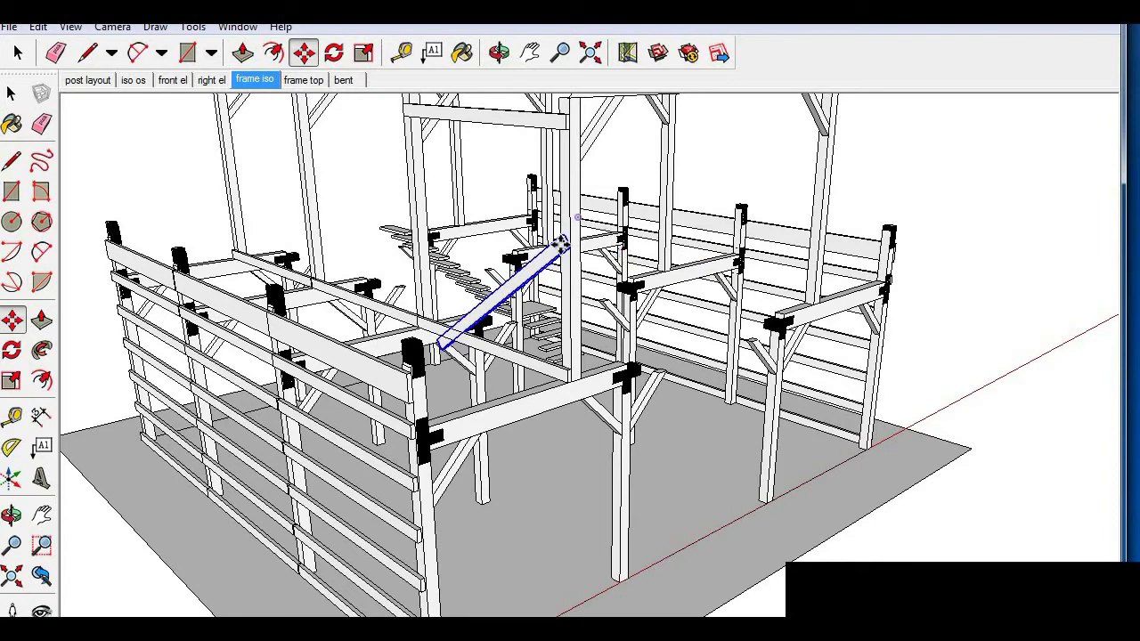
Examine the diagonal board, roof trusses, tall posts and cross beams from outside and through the open end of the frame
scroll(615, 263, "down", 3)
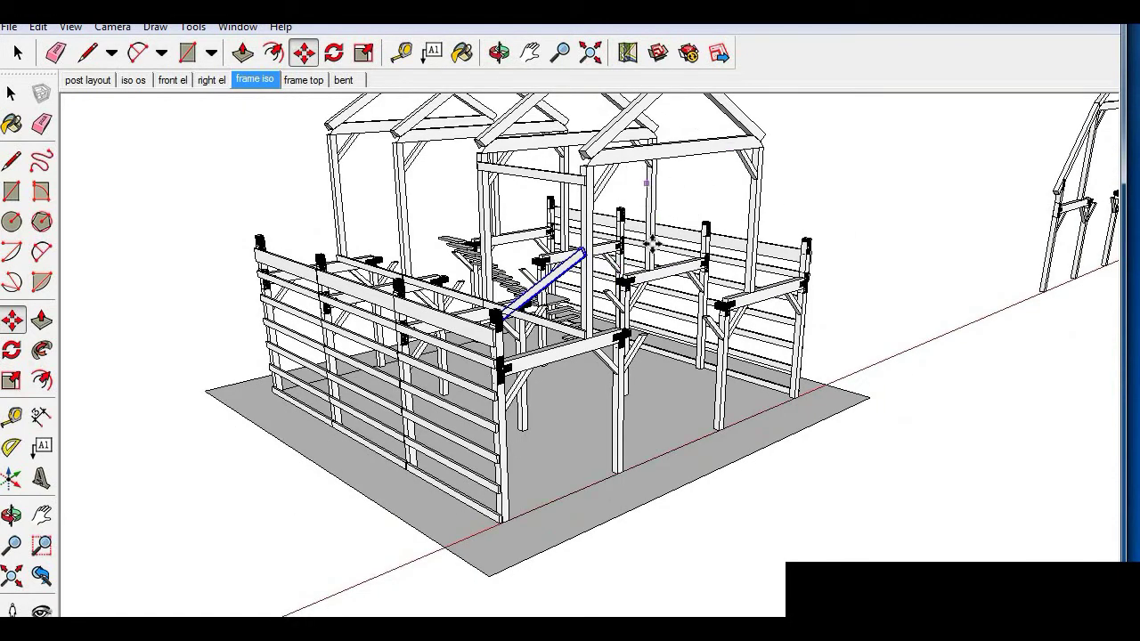
scroll(653, 242, "down", 2)
scroll(604, 206, "up", 3)
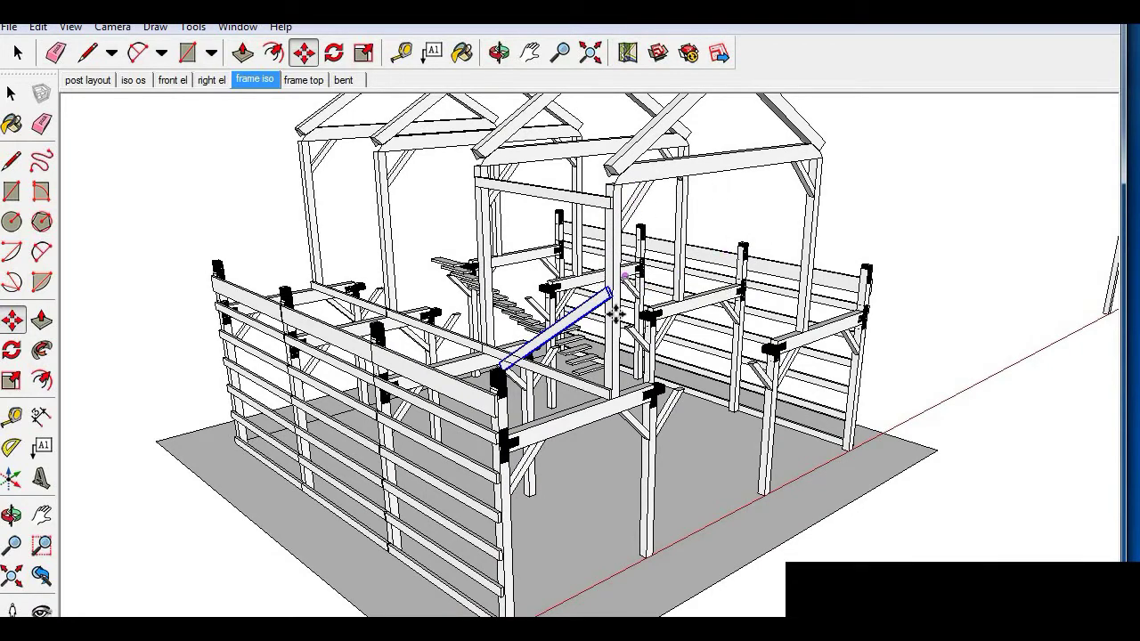
key("o")
scroll(575, 402, "down", 5)
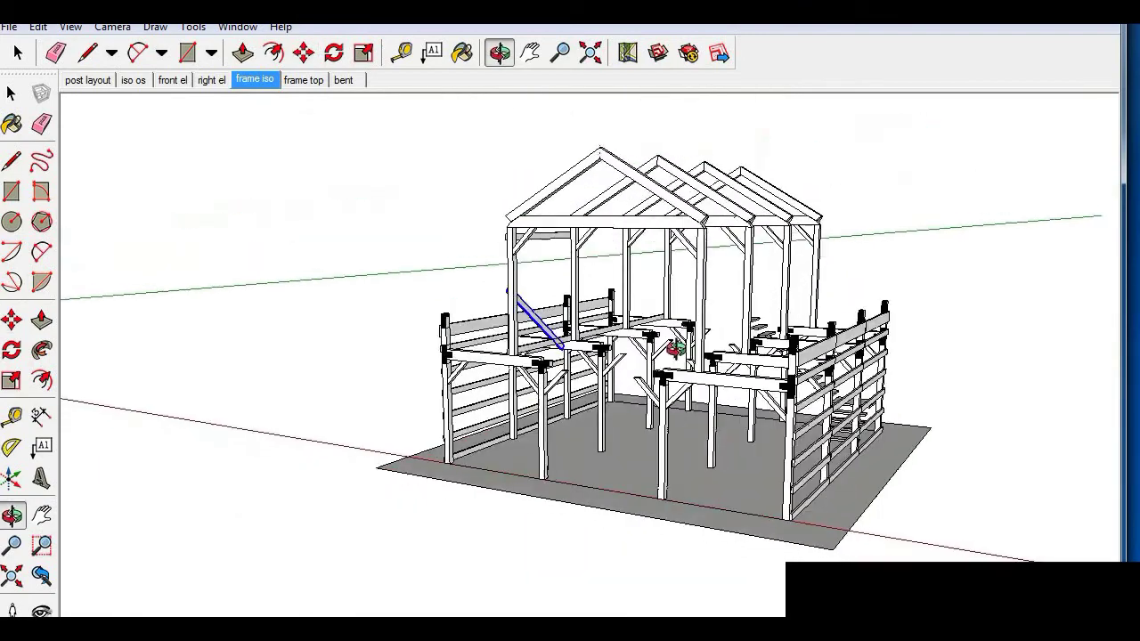
left_click_drag(641, 321, 692, 297)
scroll(575, 326, "up", 6)
scroll(614, 351, "down", 5)
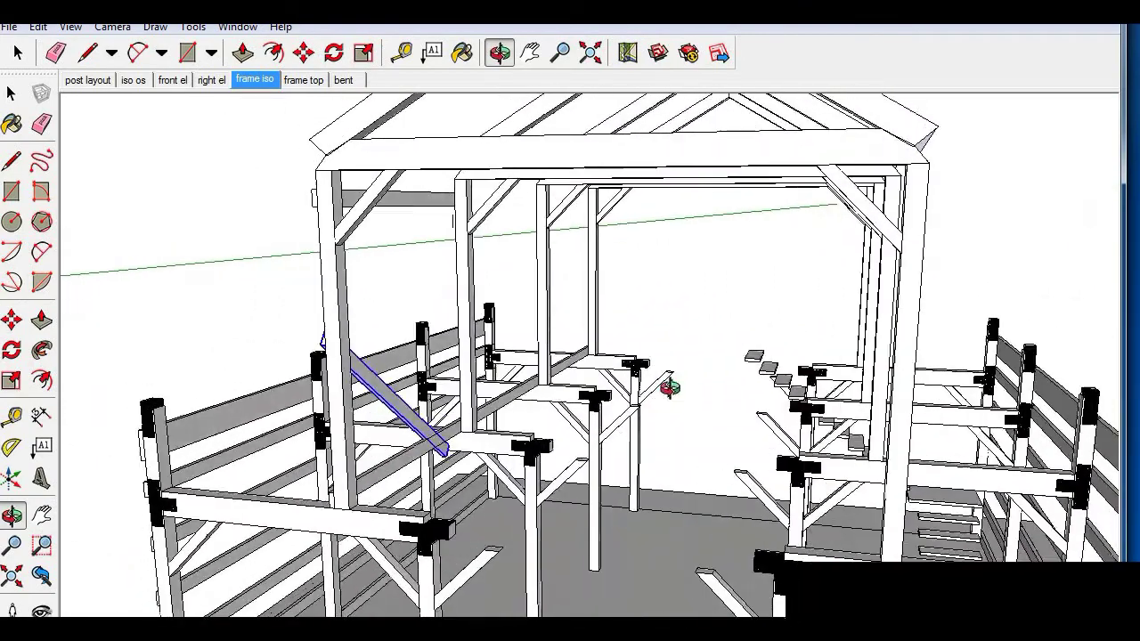
scroll(615, 436, "down", 4)
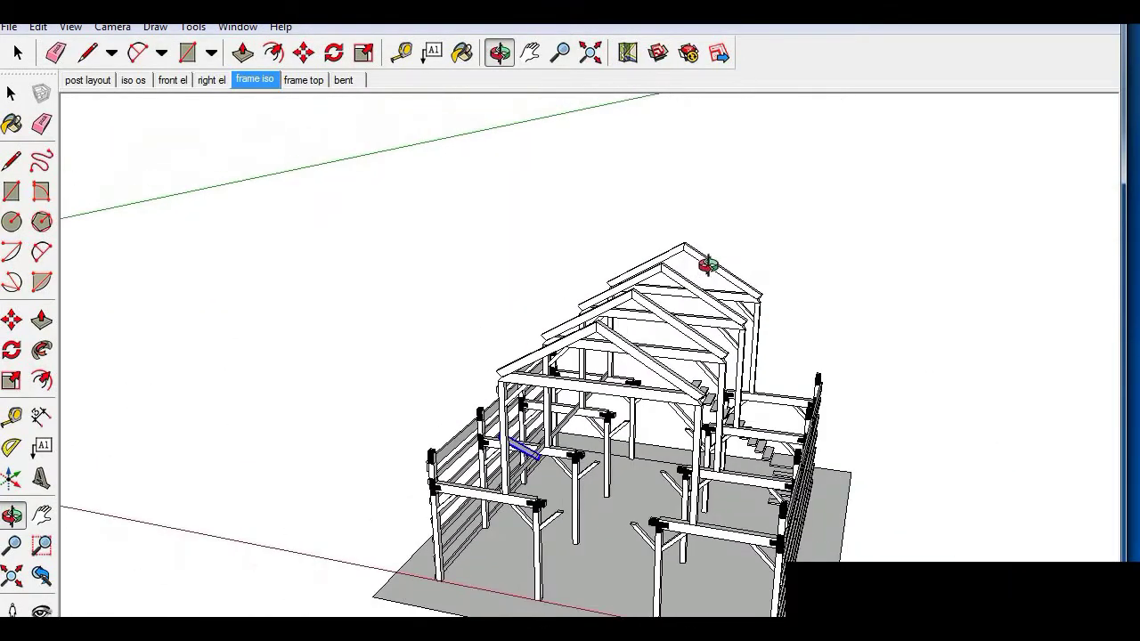
scroll(615, 369, "up", 3)
scroll(613, 374, "up", 4)
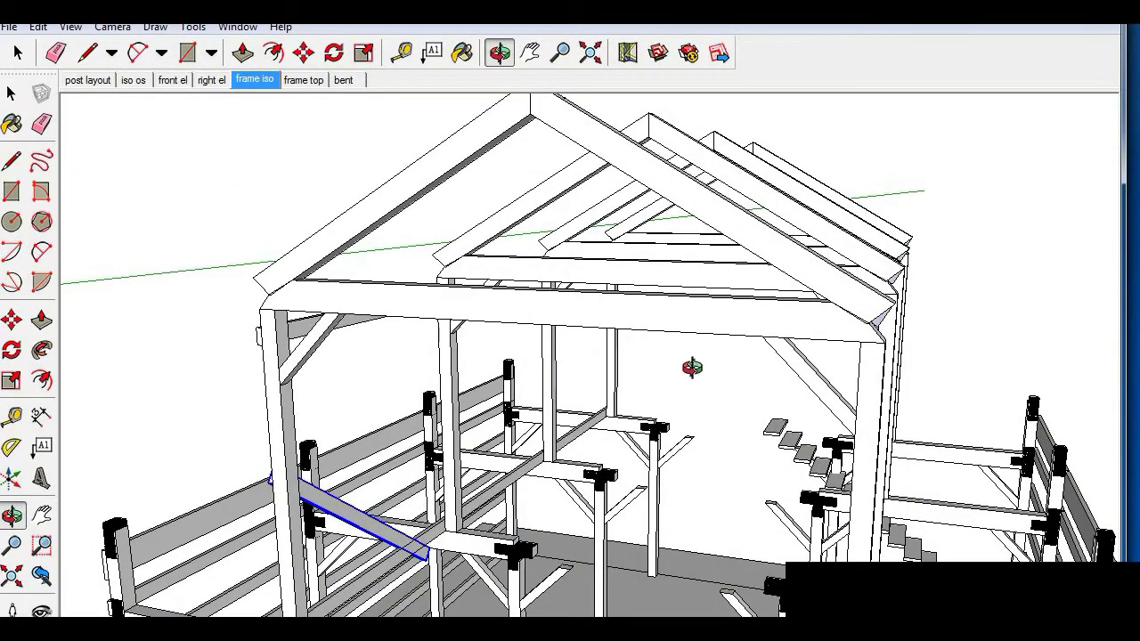
scroll(692, 366, "down", 5)
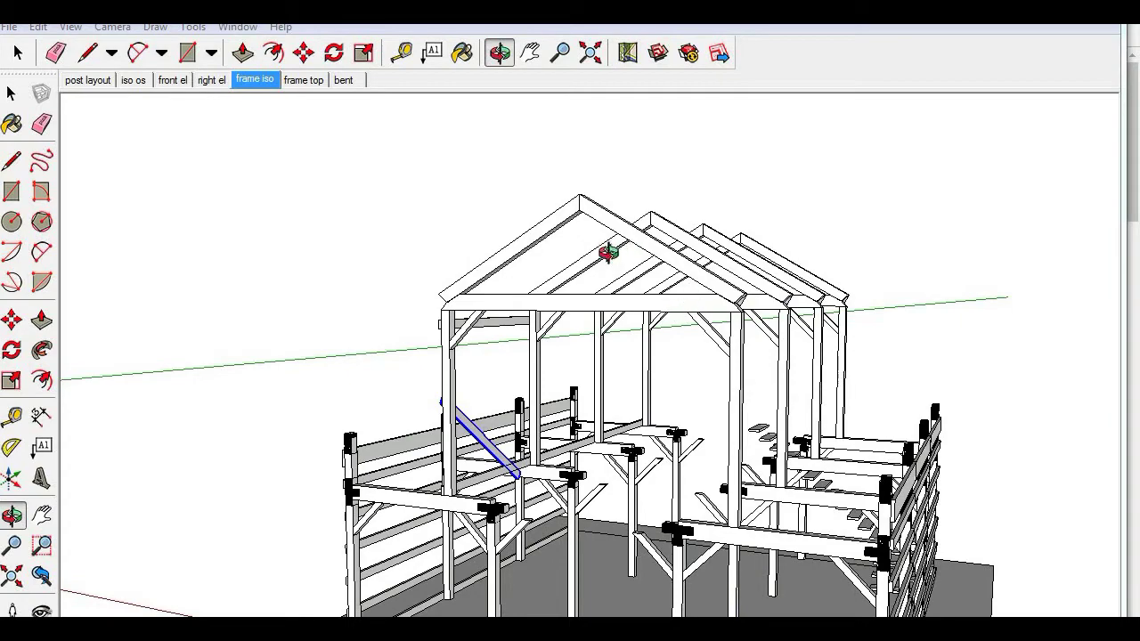
left_click_drag(583, 260, 507, 211)
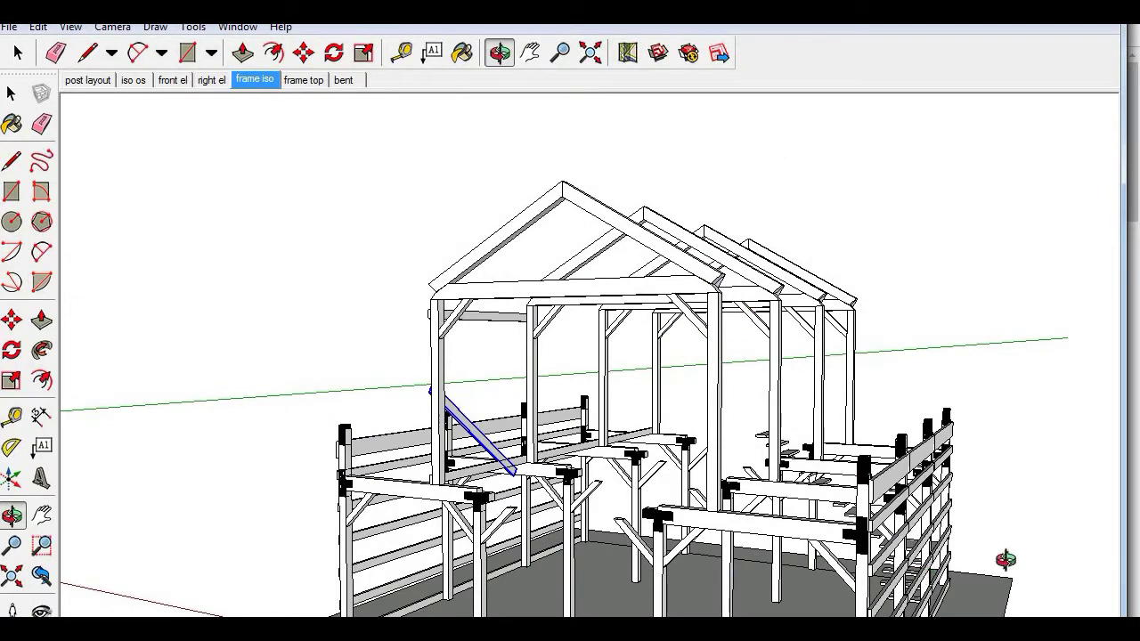
Show the lower gambrel rafters and examine their seat at the plated outer post beside the eave
left_click(237, 28)
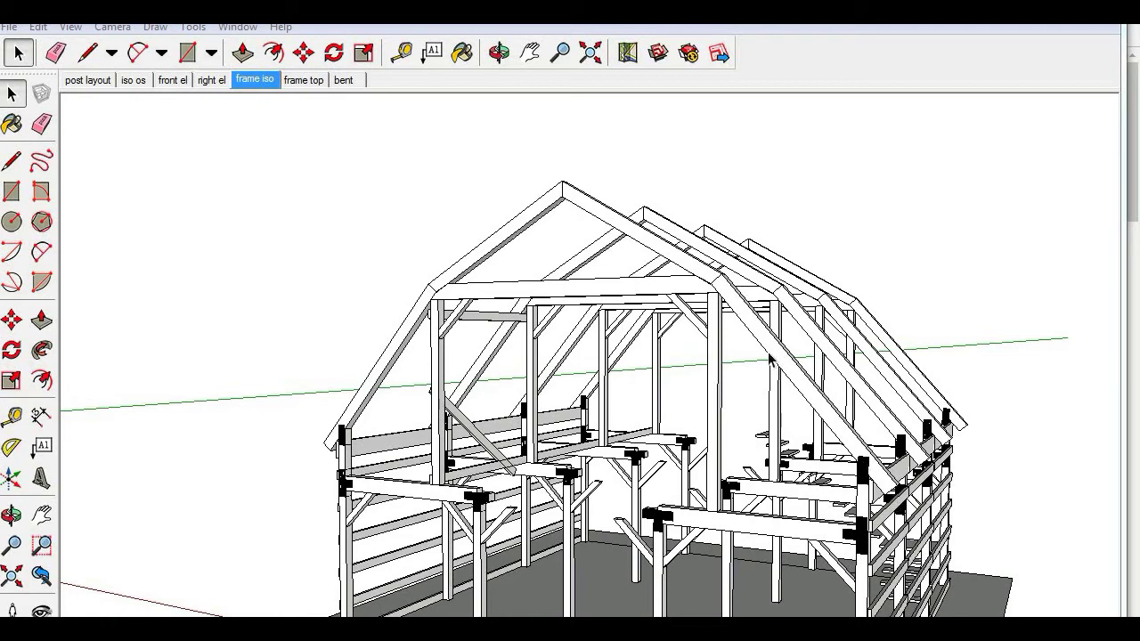
scroll(771, 361, "up", 3)
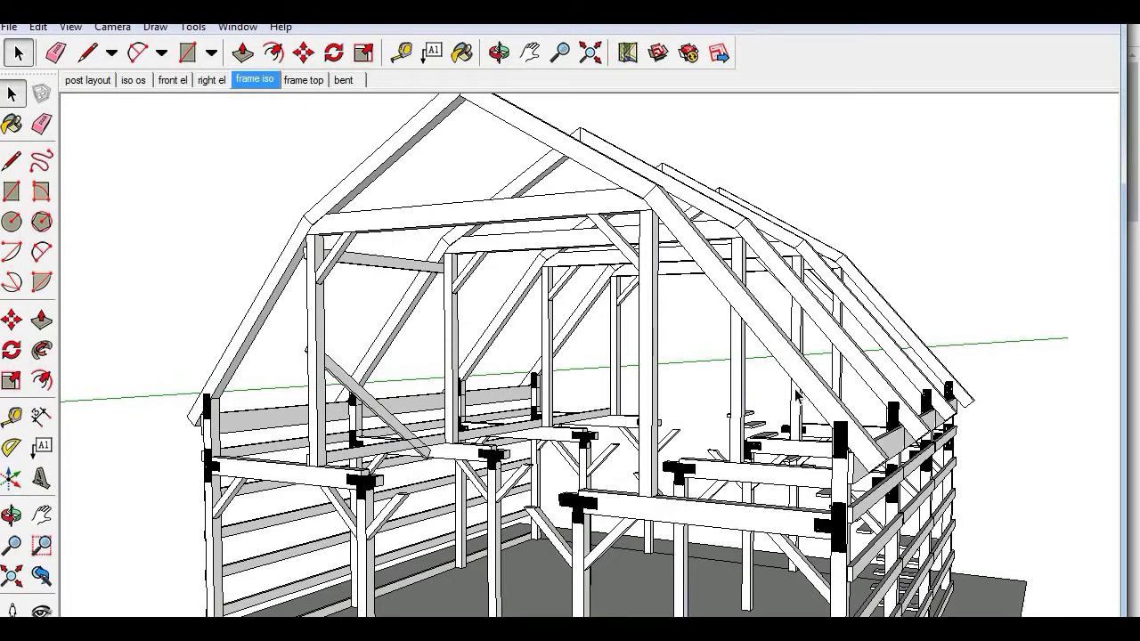
scroll(842, 418, "up", 3)
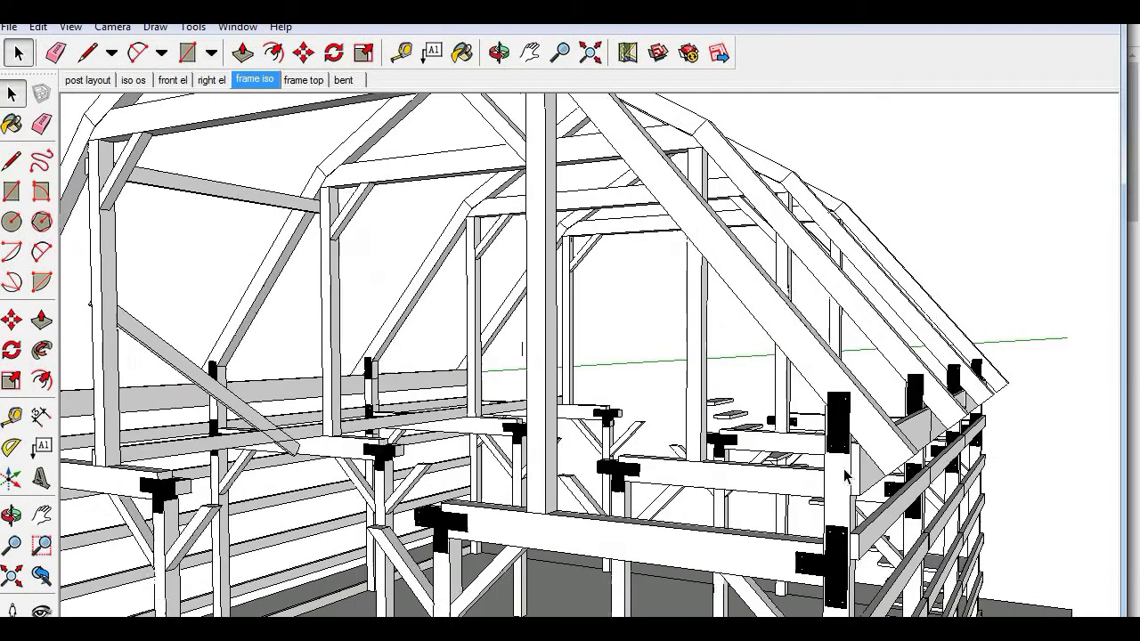
scroll(840, 414, "up", 5)
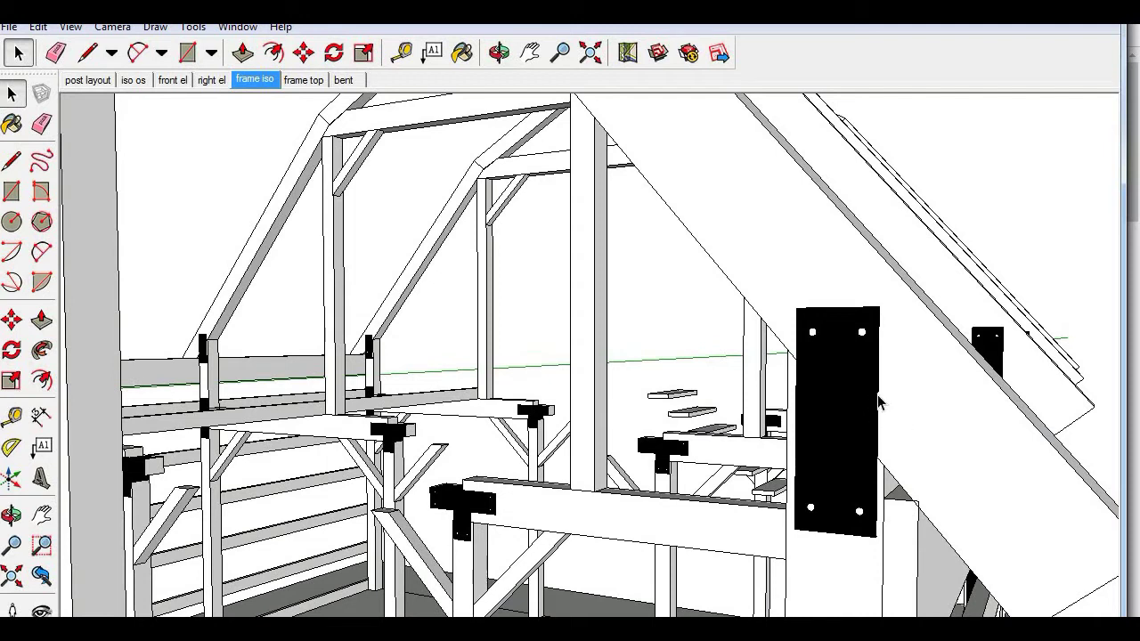
scroll(908, 425, "down", 5)
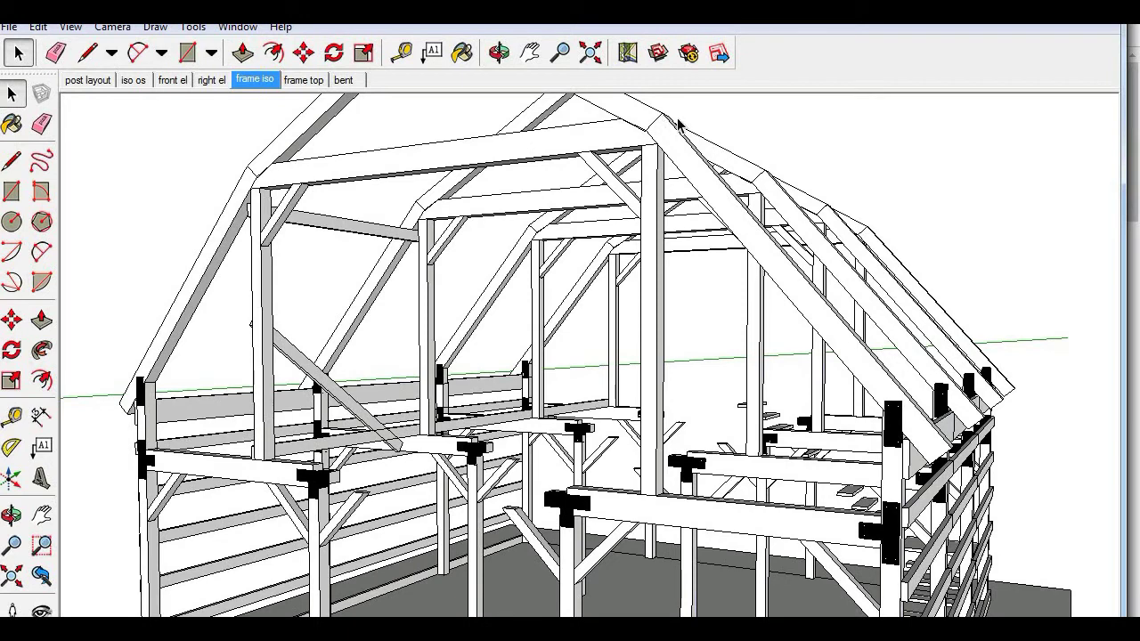
Draw two short crossing lines over the joint between the front truss's upper and lower rafters
scroll(642, 114, "up", 6)
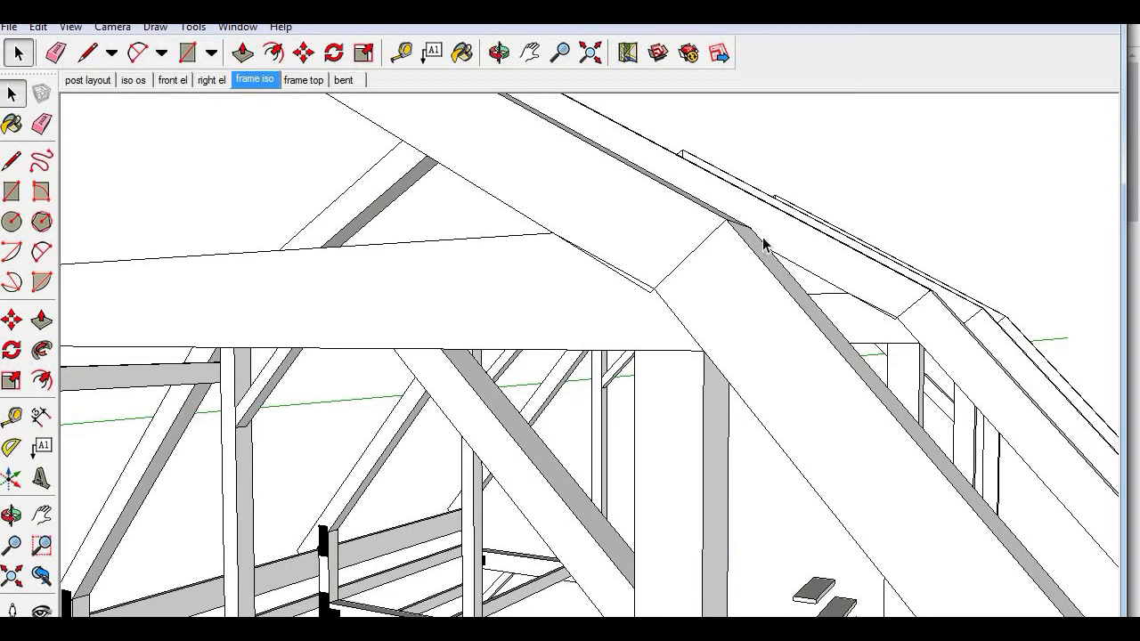
left_click(86, 52)
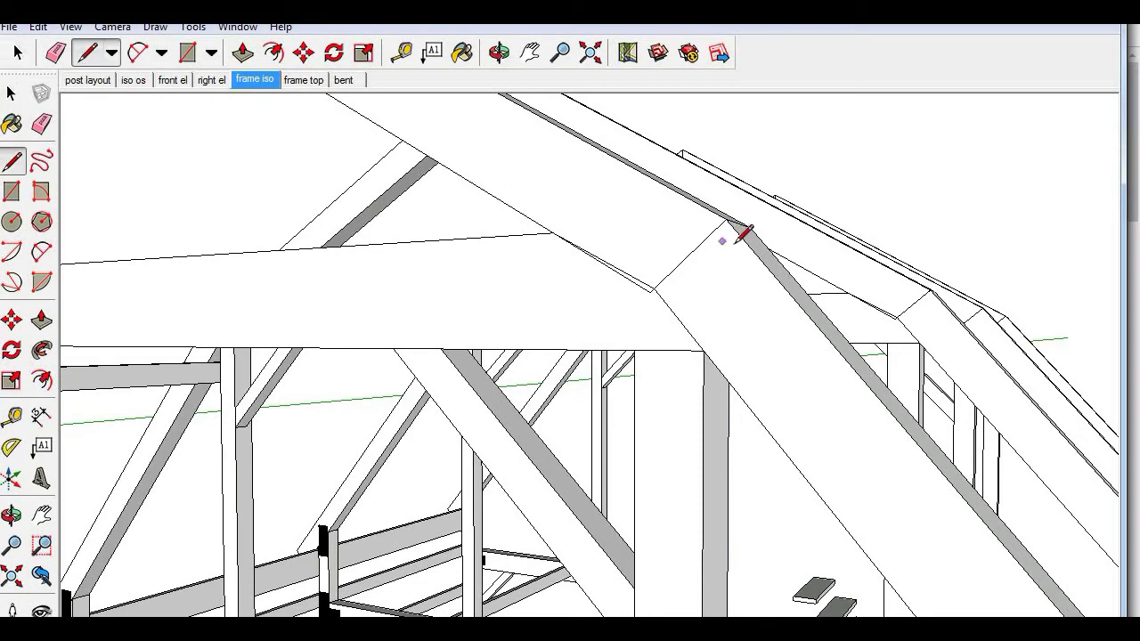
left_click(745, 241)
key("Escape")
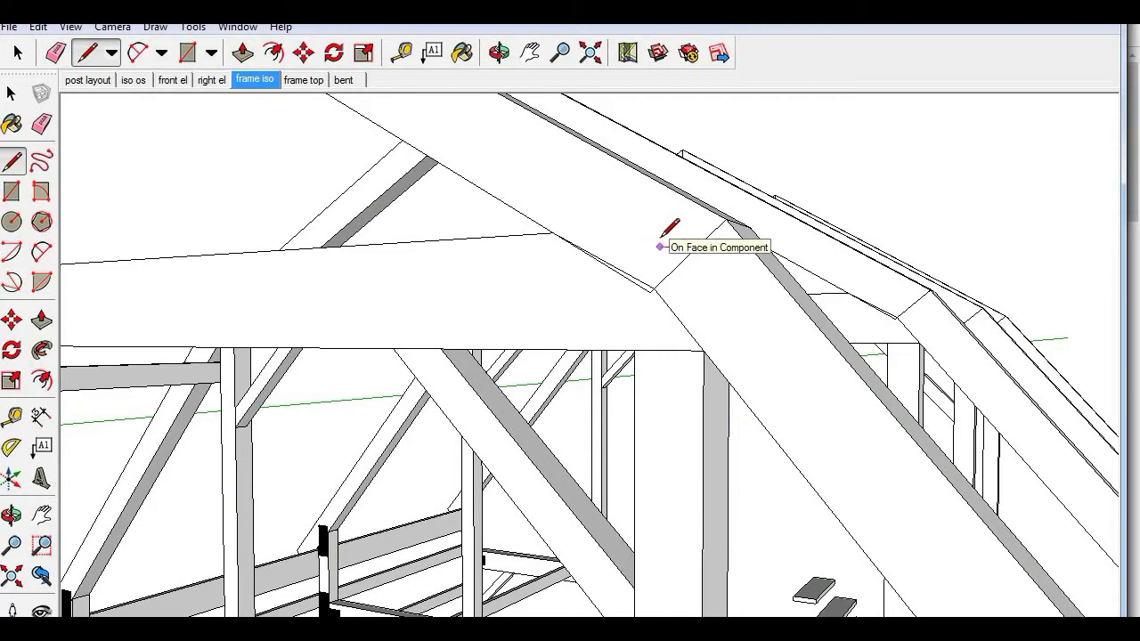
left_click(660, 247)
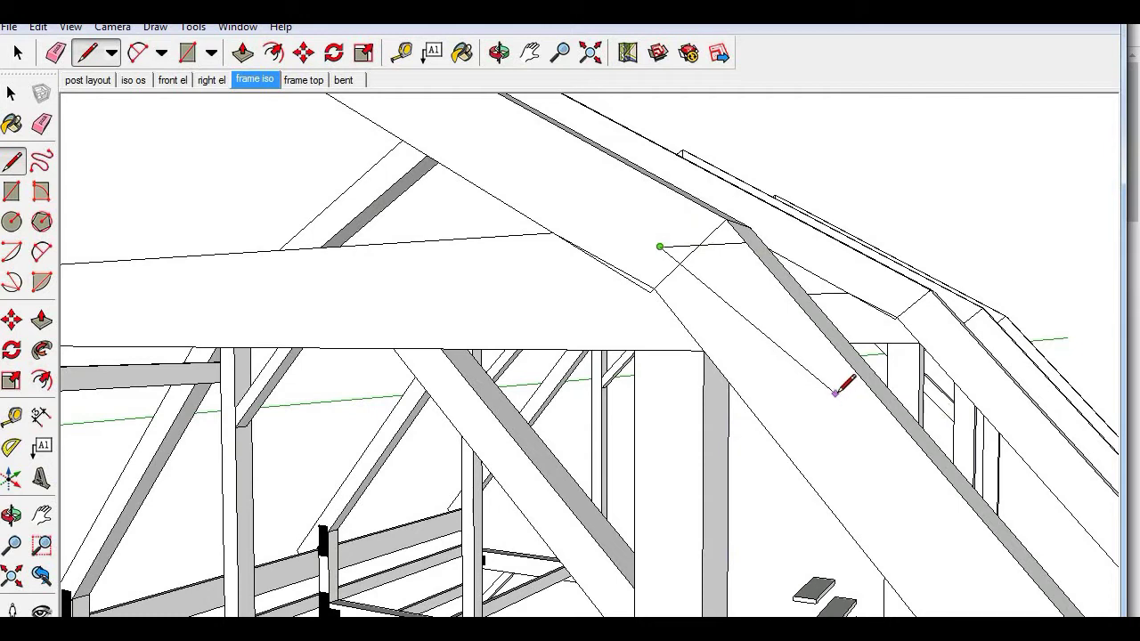
key("Escape")
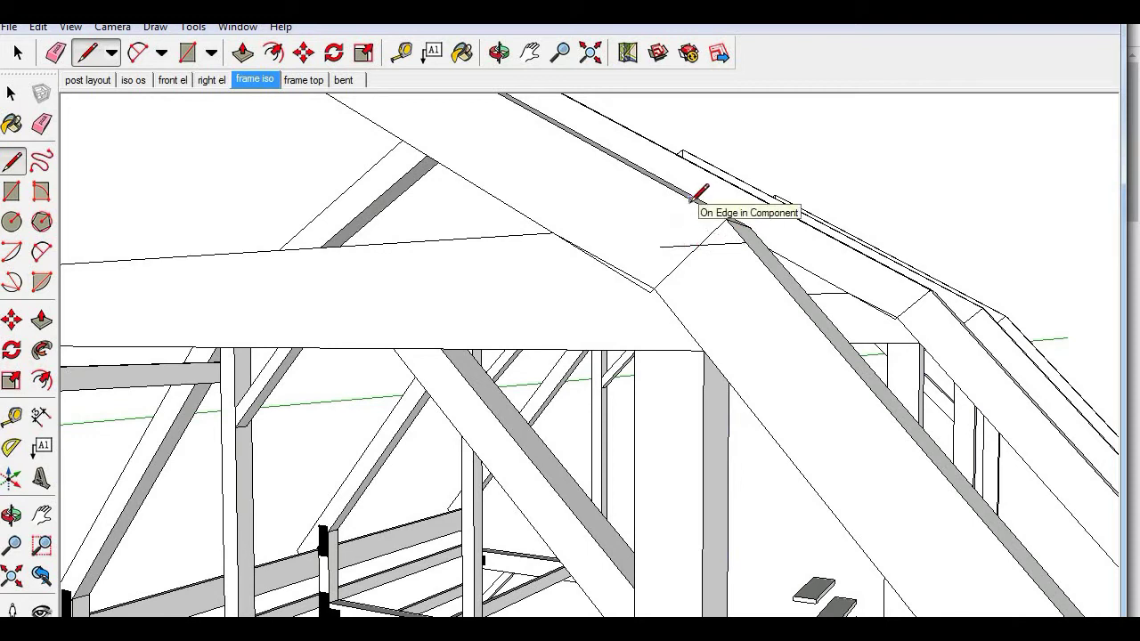
left_click(690, 197)
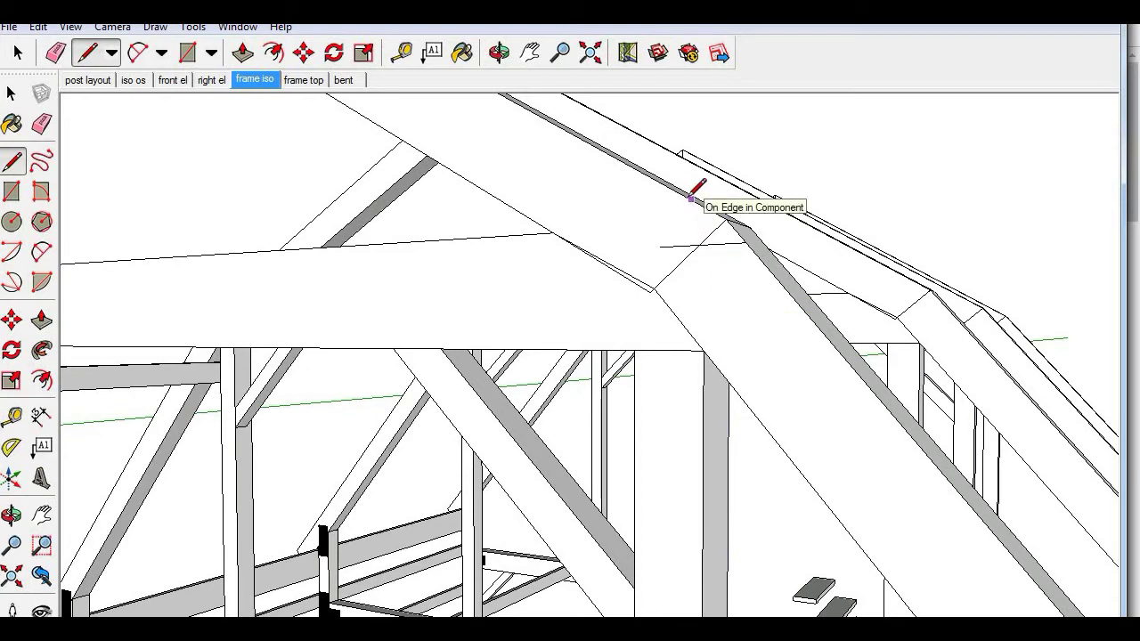
left_click(719, 283)
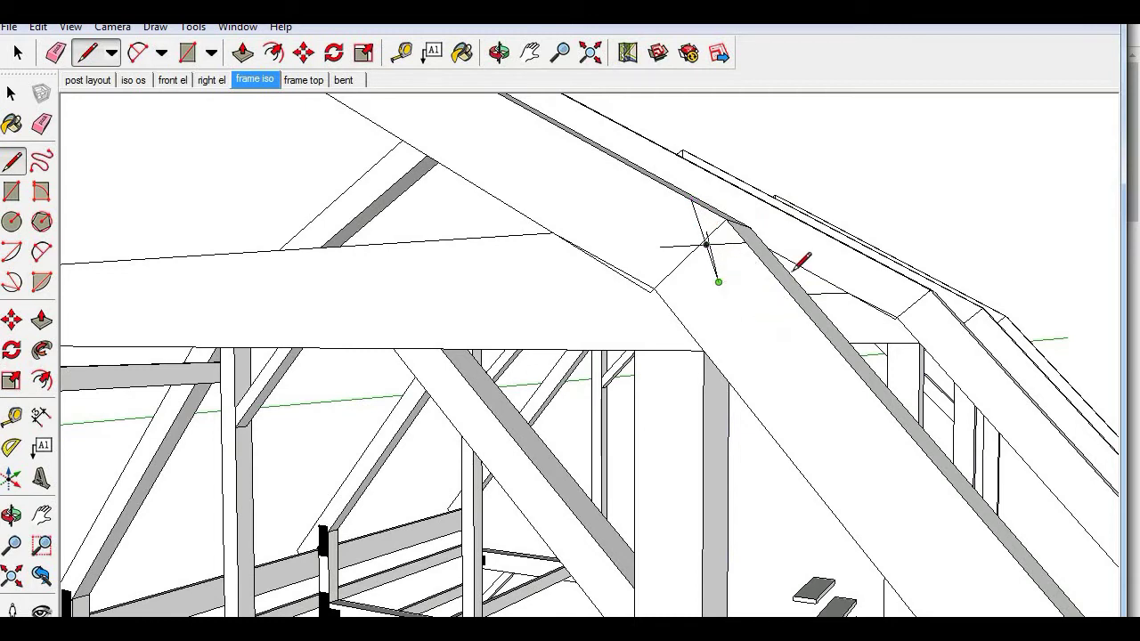
left_click(660, 247)
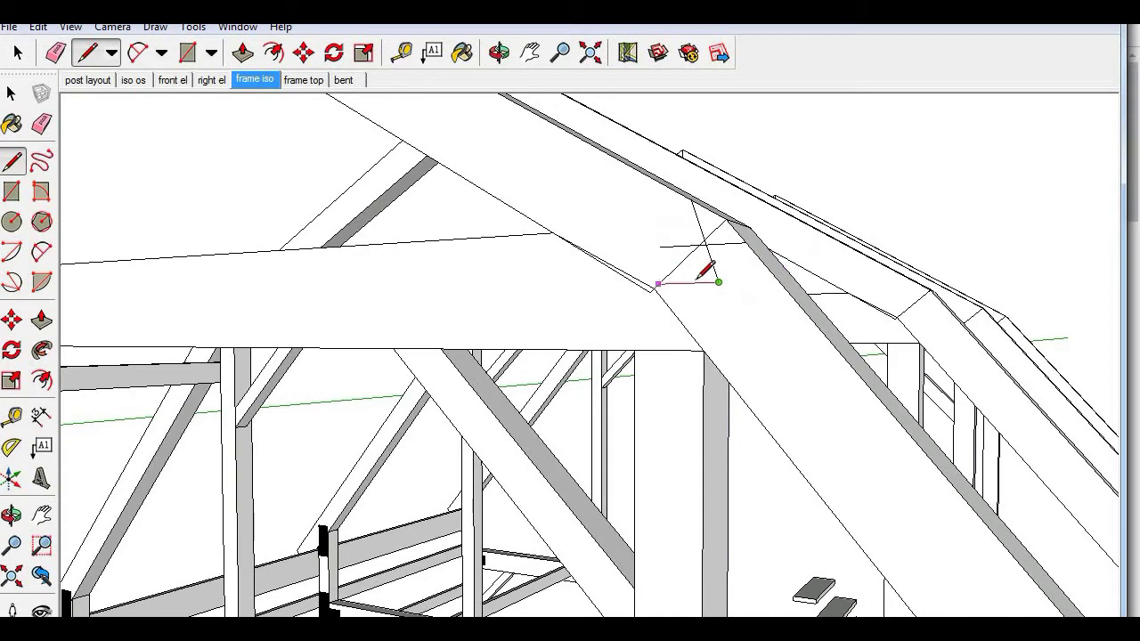
left_click(691, 198)
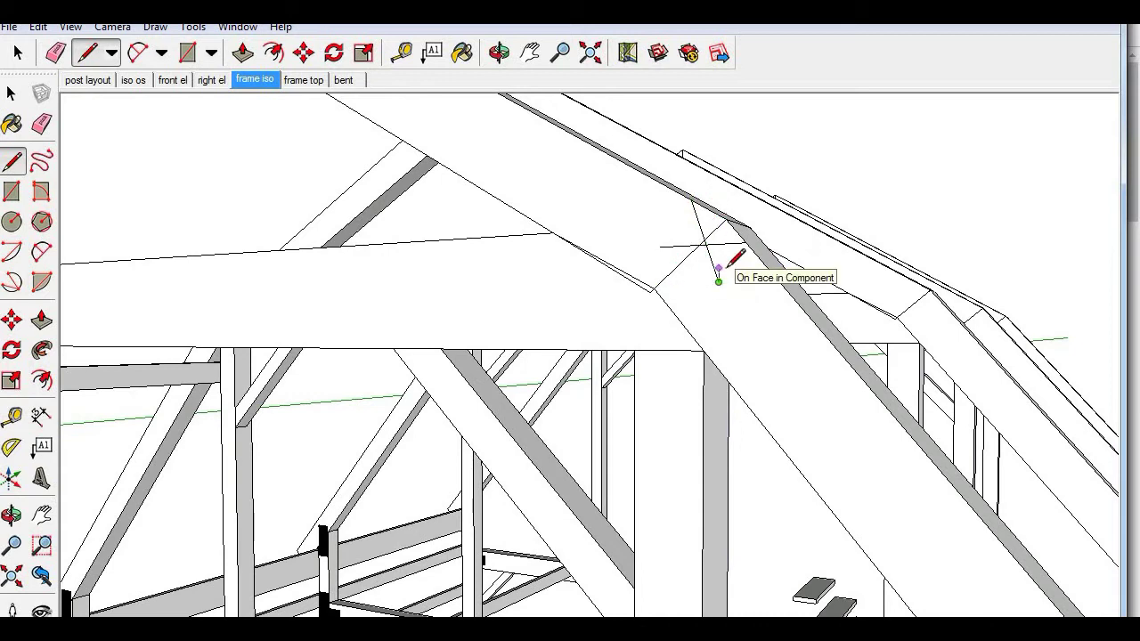
left_click(719, 282)
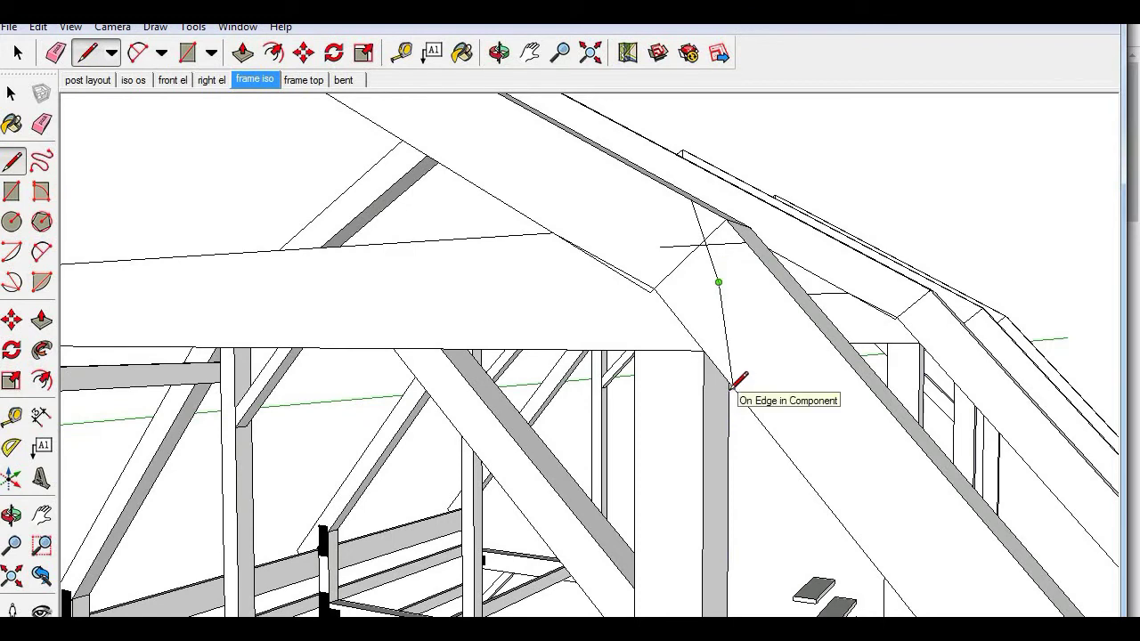
left_click(732, 386)
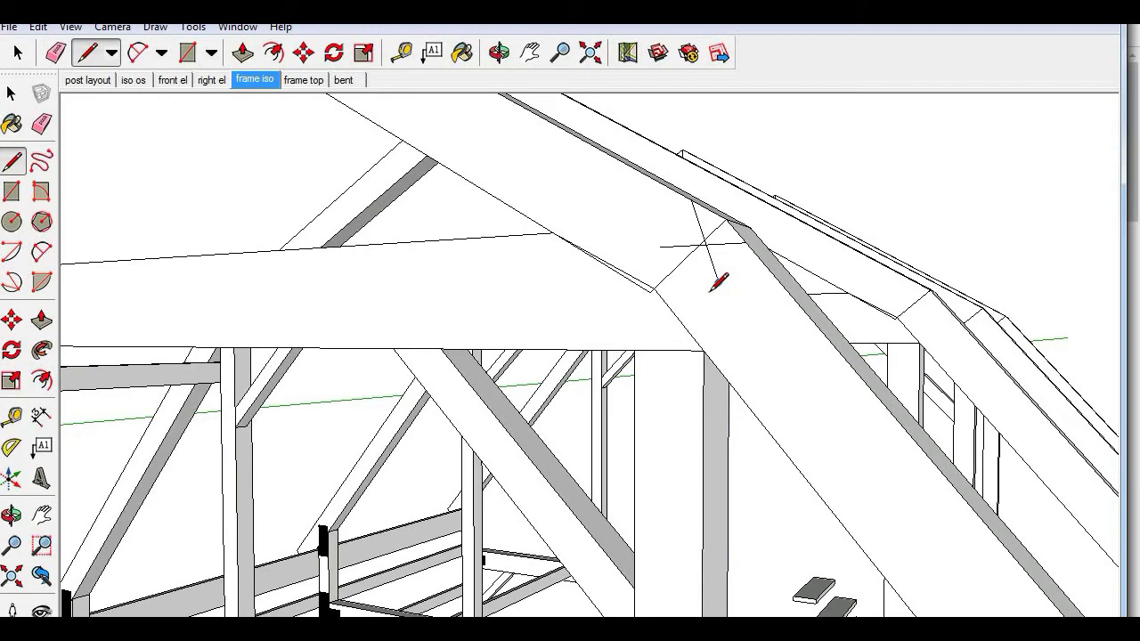
Show the centre spans of the cross beams between the two rows of inner posts
scroll(701, 287, "down", 10)
mouse_move(736, 364)
left_mouse_down()
mouse_move(702, 326)
mouse_move(605, 300)
mouse_move(508, 305)
left_mouse_up()
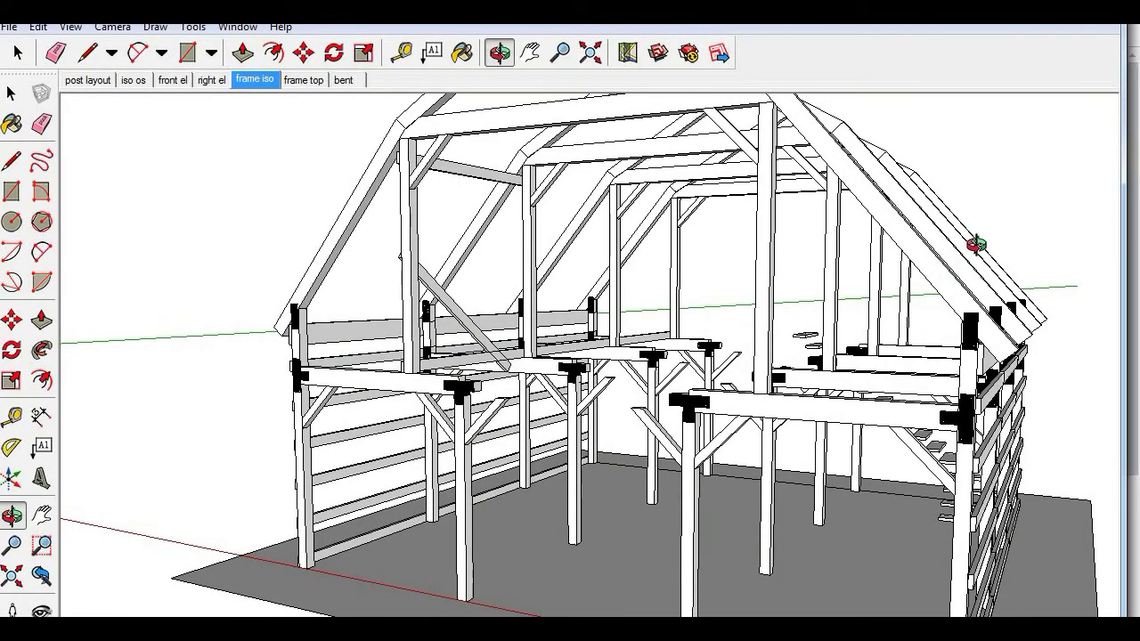
left_click_drag(979, 242, 935, 302)
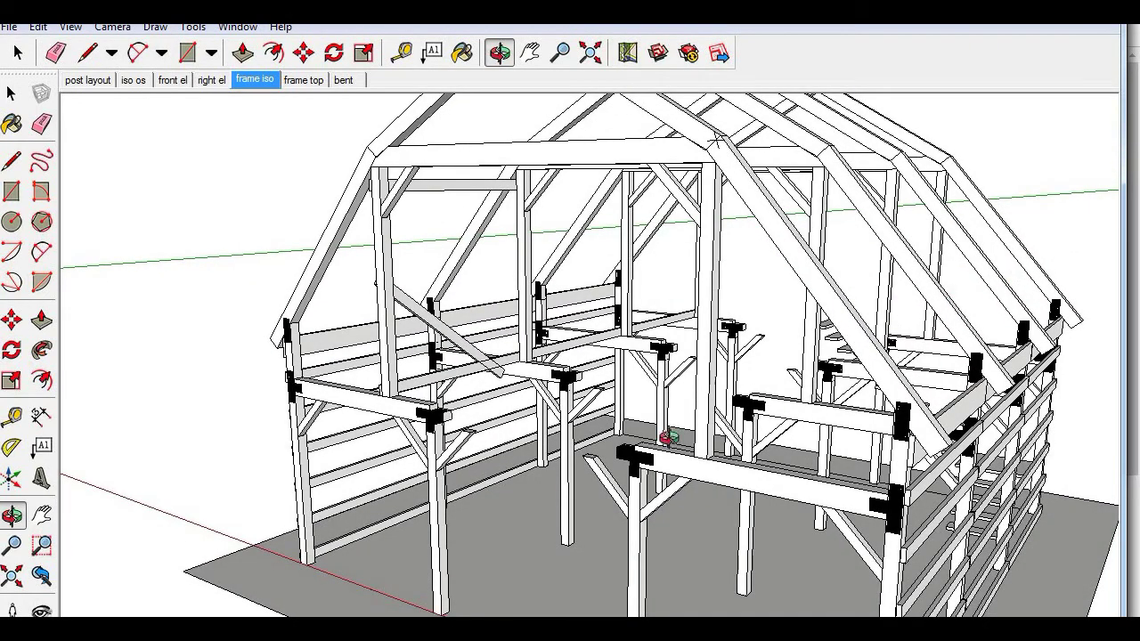
left_click_drag(669, 437, 756, 426)
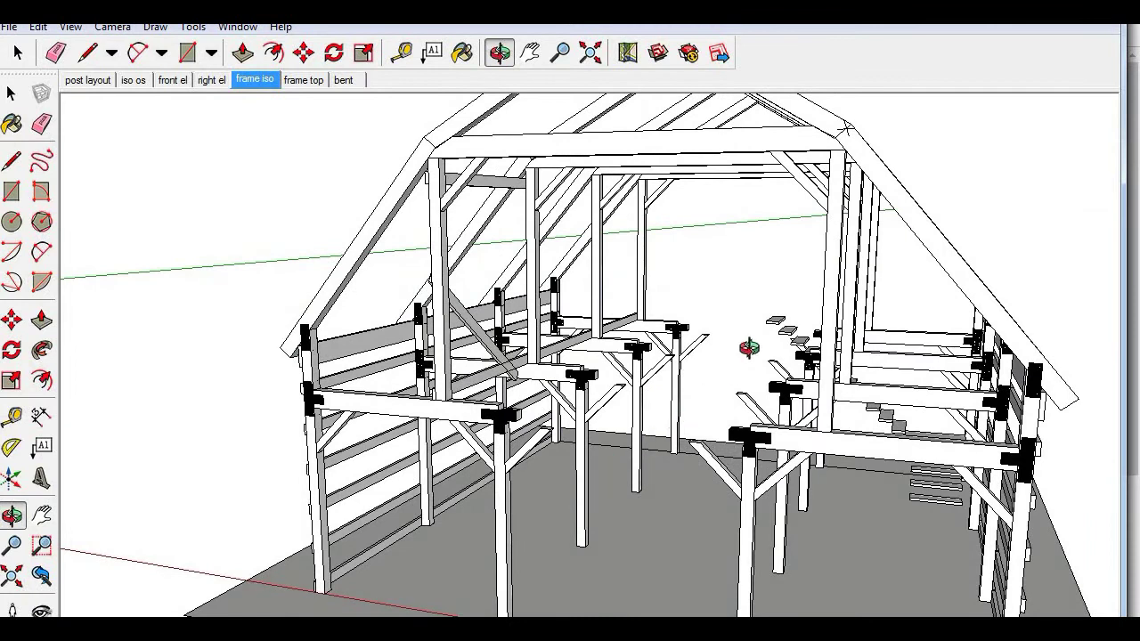
left_click(17, 52)
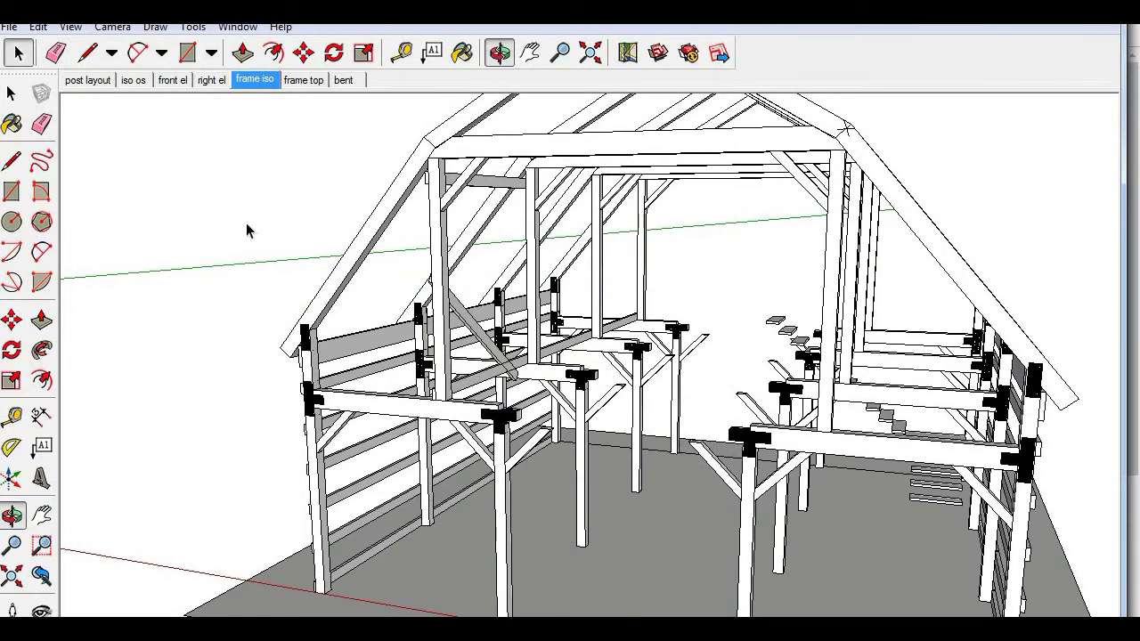
left_click(72, 26)
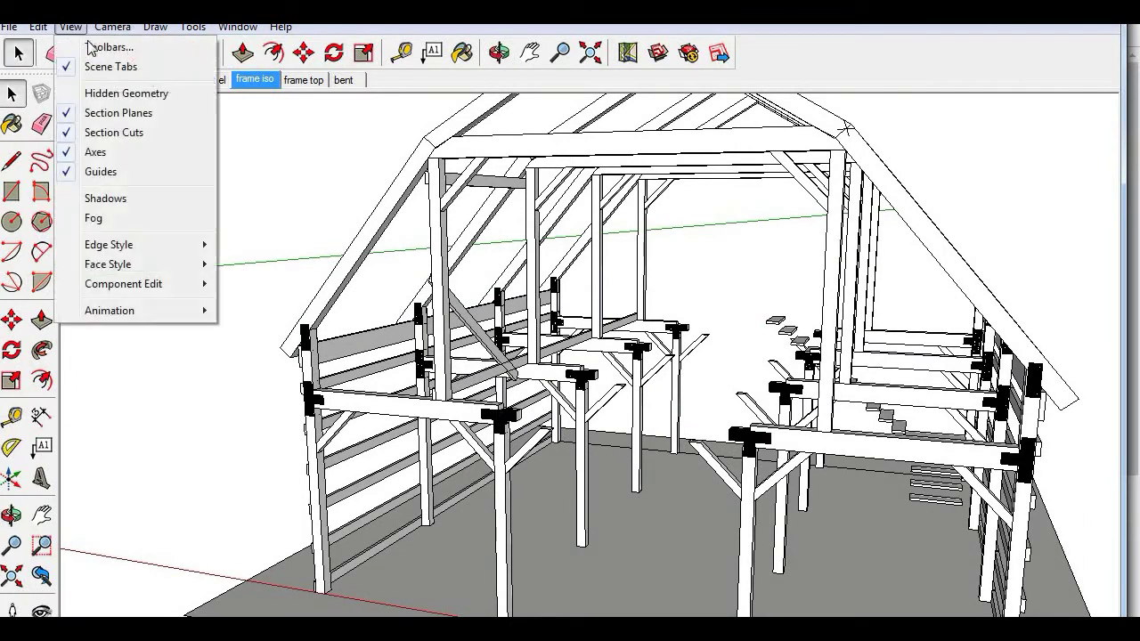
left_click(109, 94)
Examine the full-width cross beams from both sides and show the floor joists and roof purlins
left_click_drag(312, 312, 602, 463)
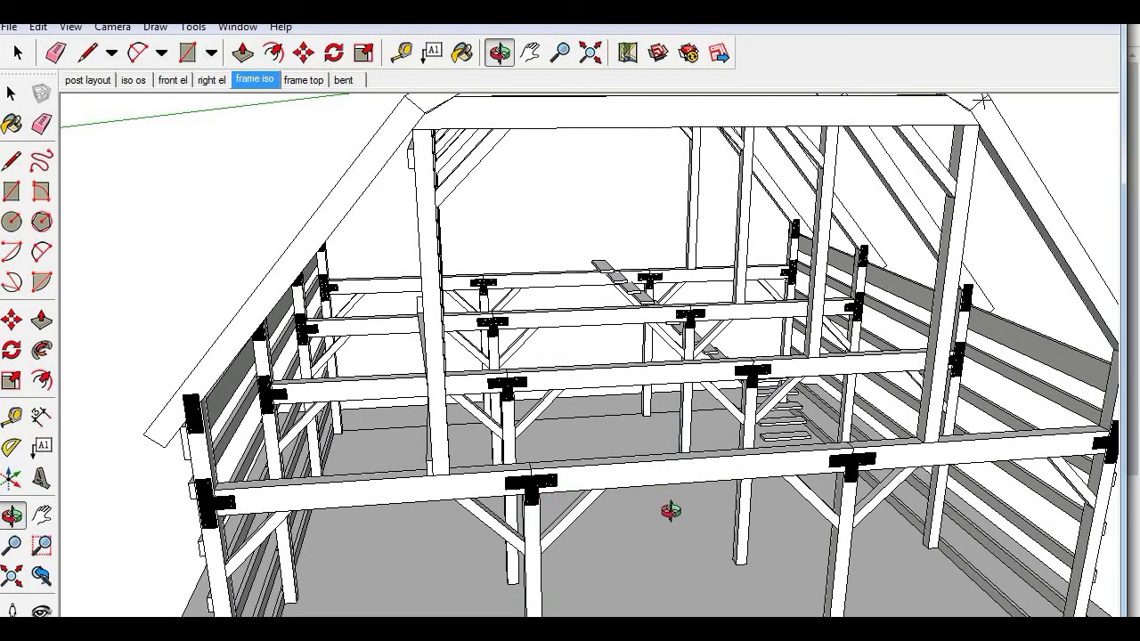
left_click_drag(709, 514, 601, 485)
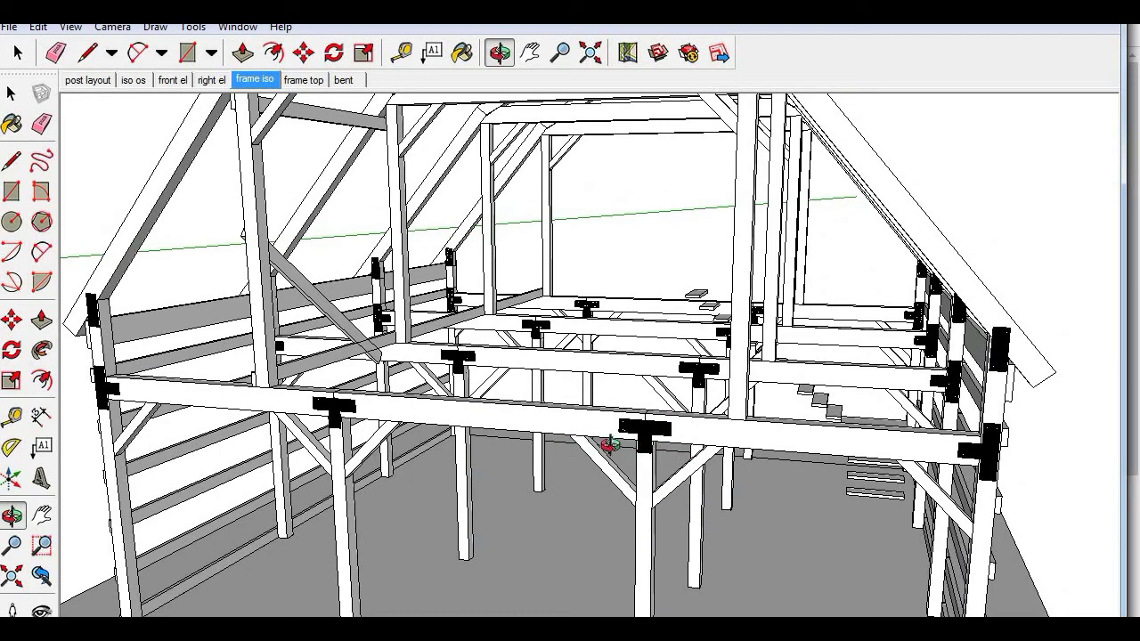
scroll(917, 408, "down", 5)
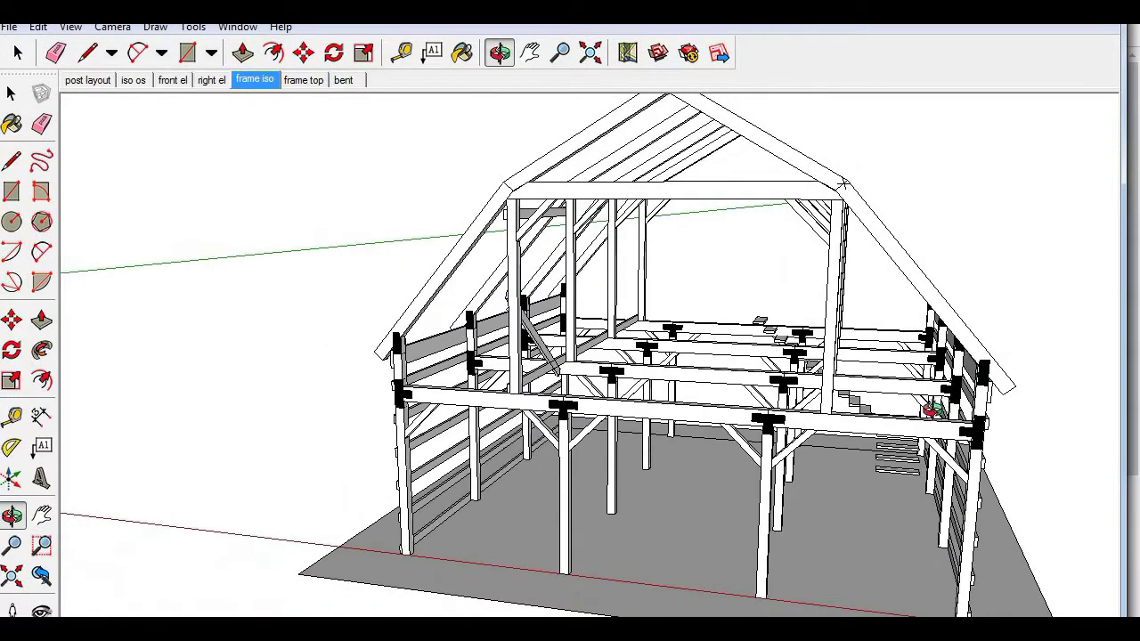
scroll(881, 457, "up", 1)
left_click_drag(877, 458, 543, 379)
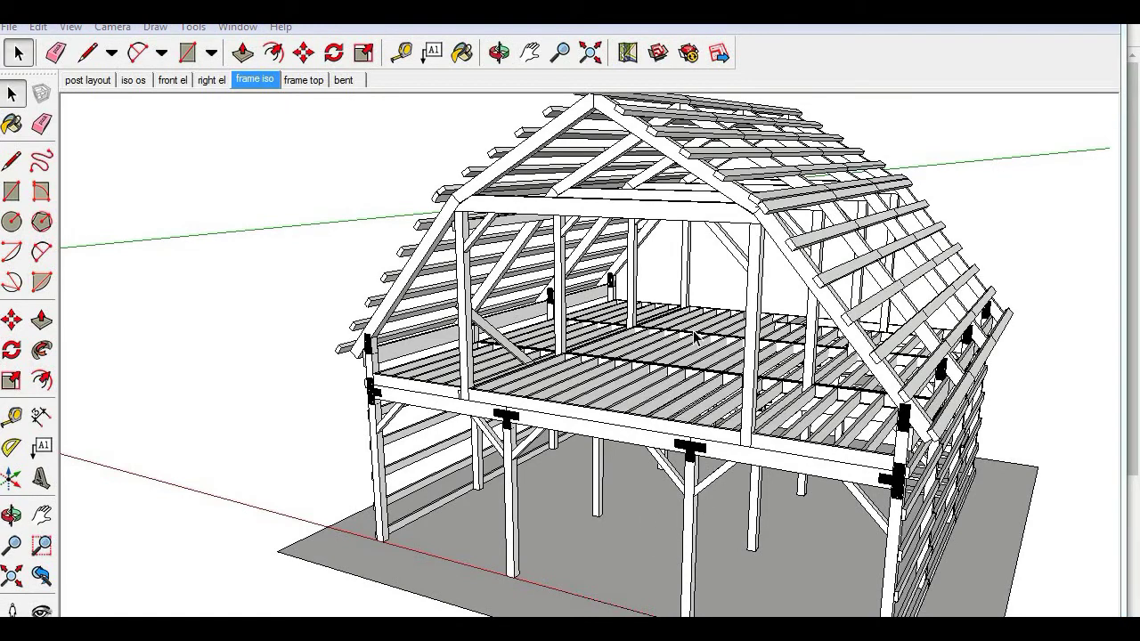
Examine the loft floor joists, roof purlins, gambrel rafters and tall posts from both front corners and the open front end
left_click(499, 54)
left_click_drag(660, 435, 801, 434)
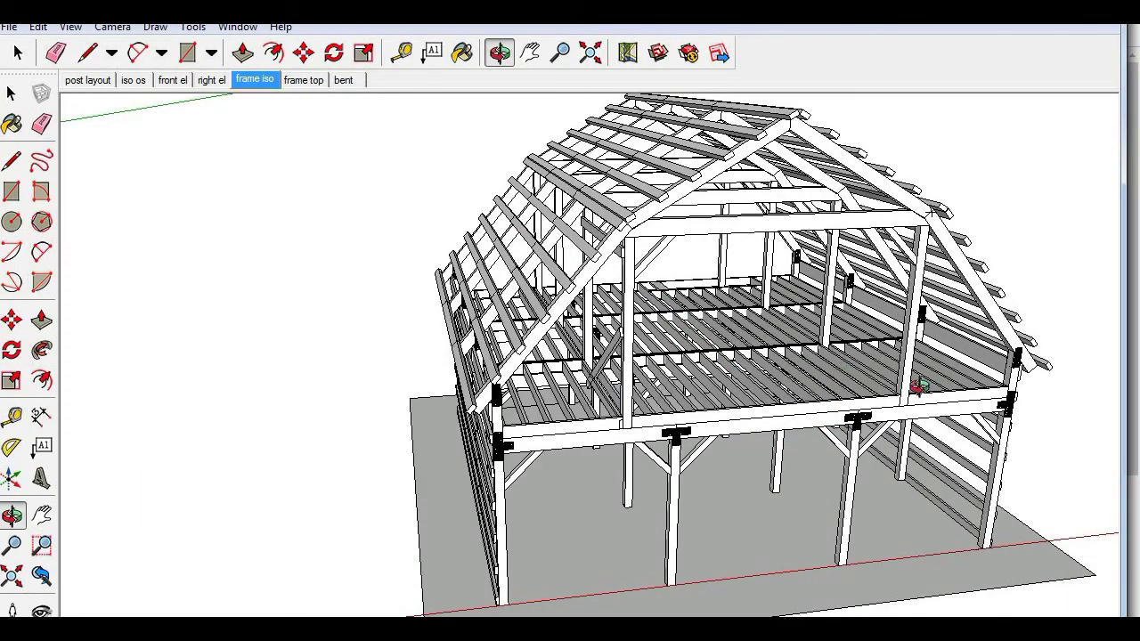
left_click_drag(917, 384, 684, 454)
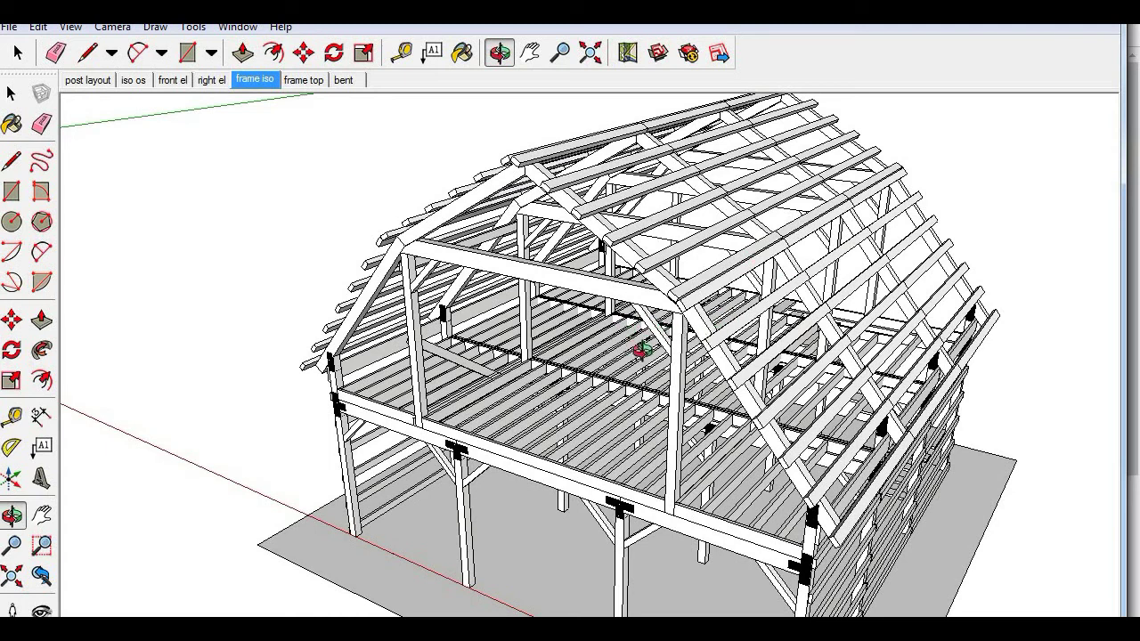
left_click_drag(638, 354, 748, 366)
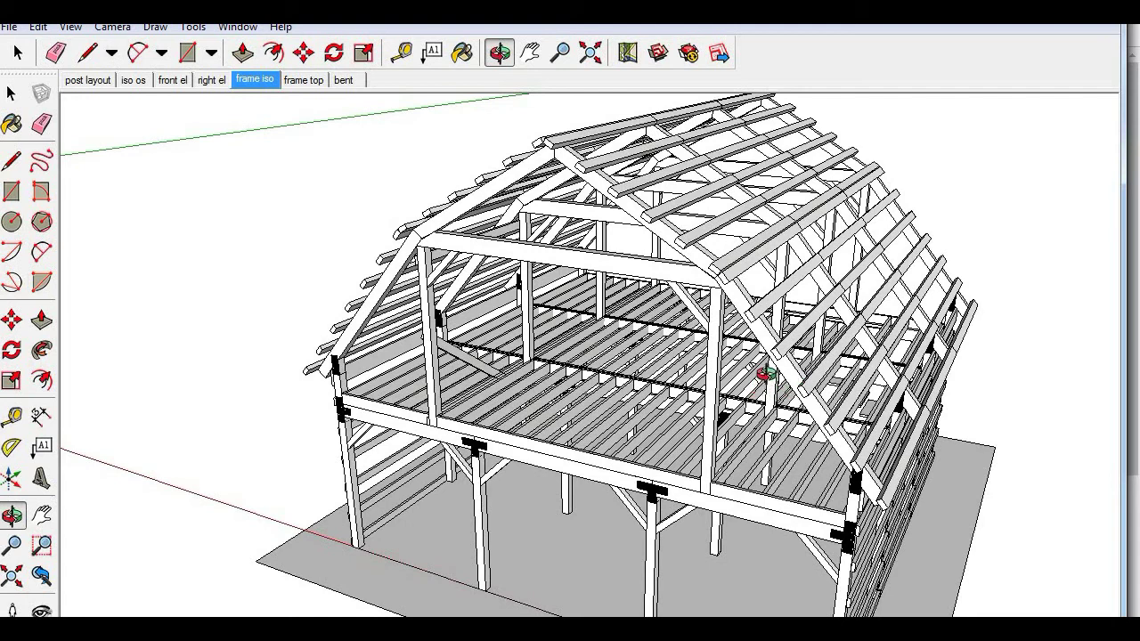
left_click_drag(757, 366, 798, 329)
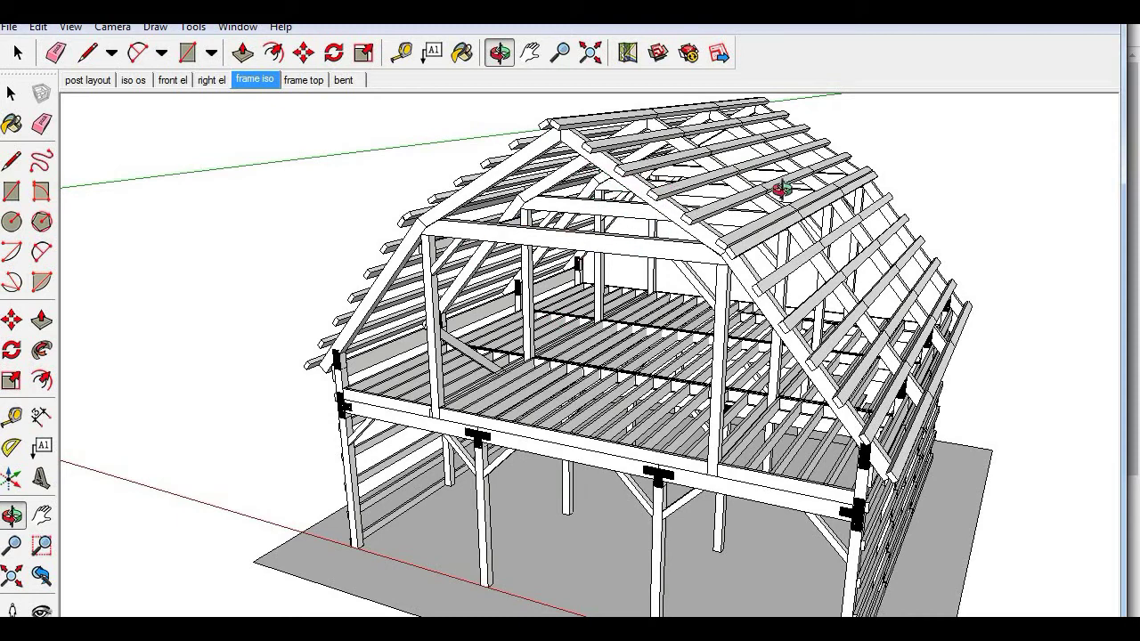
left_click_drag(541, 312, 822, 303)
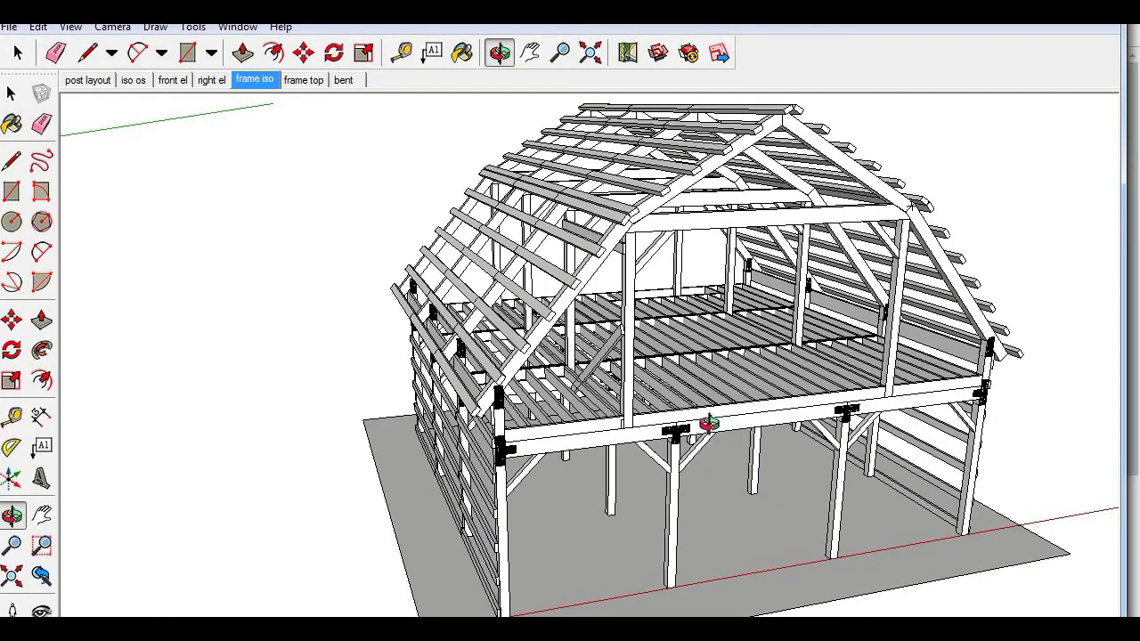
left_click_drag(721, 436, 942, 469)
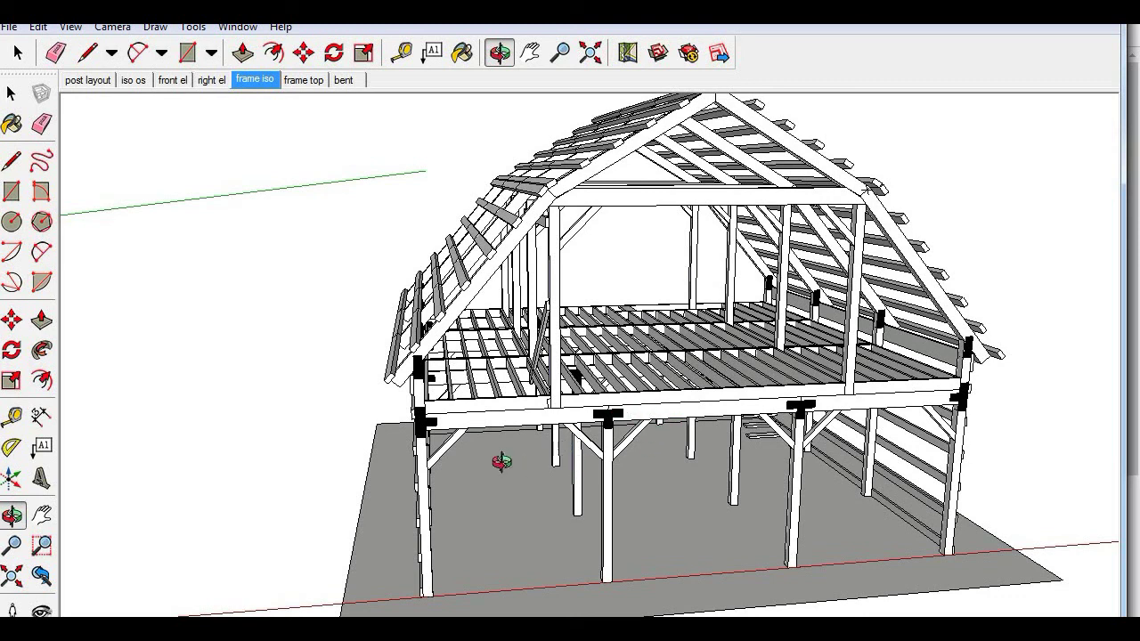
left_click_drag(599, 425, 249, 539)
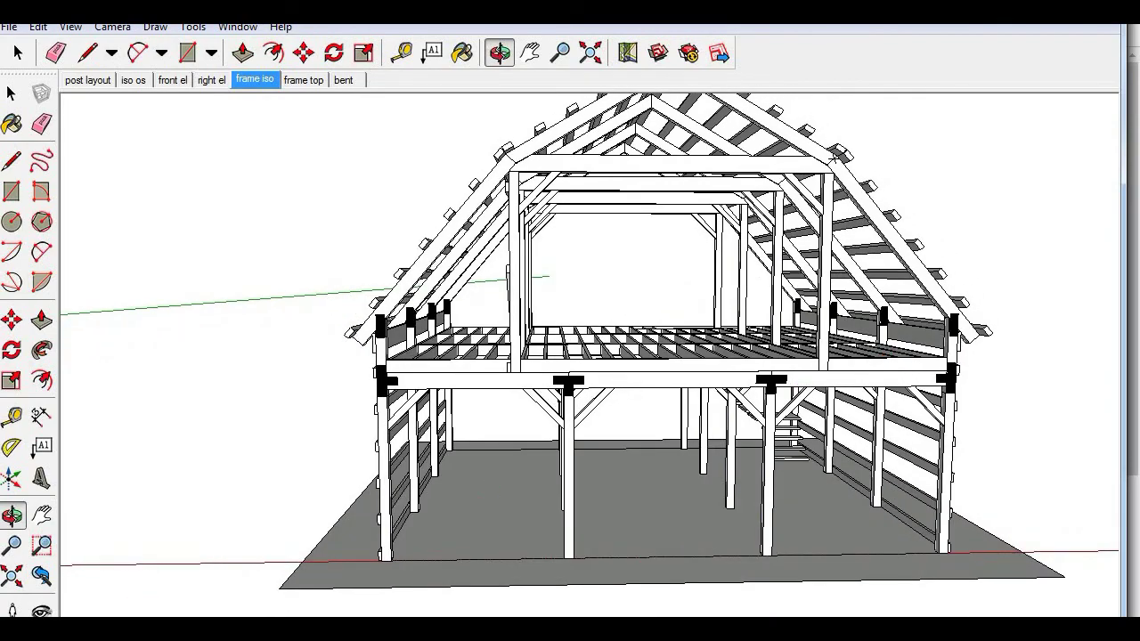